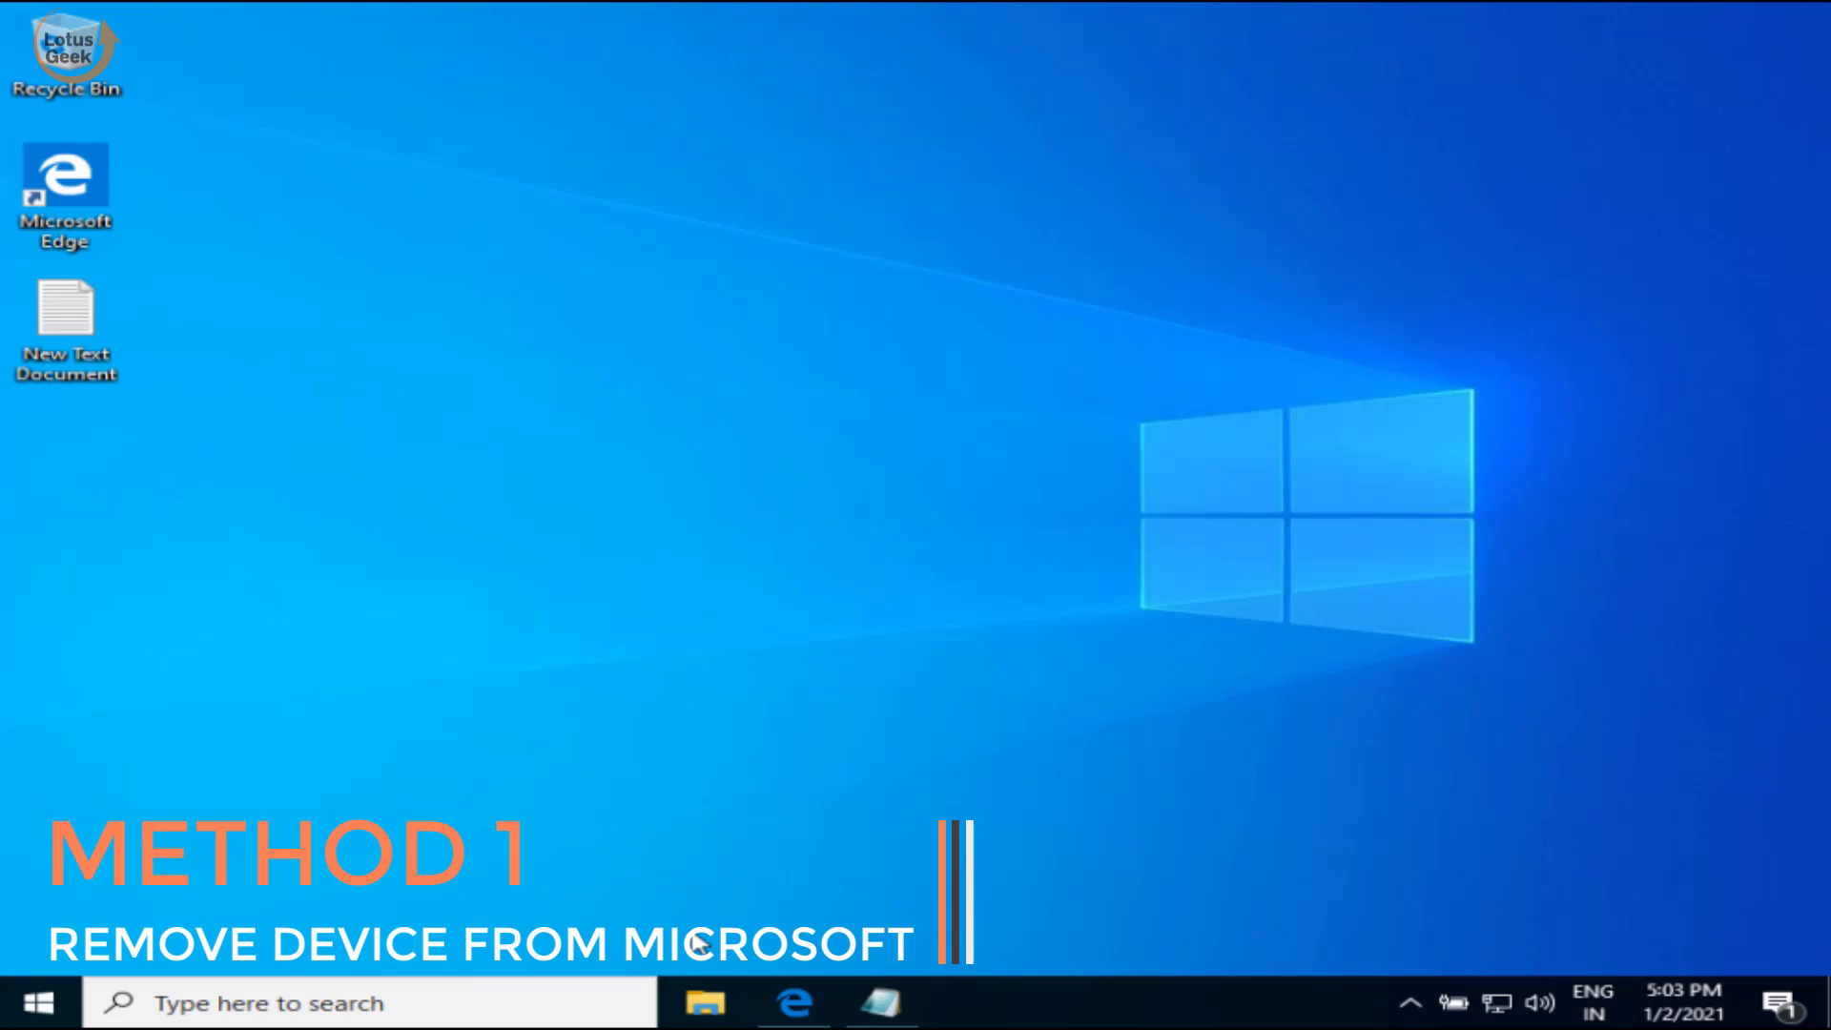
Step: Confirm the Devices page reads 'We don't see any devices for you', then close Edge and Notepad
{"action": "left_click", "coordinate": [792, 1007]}
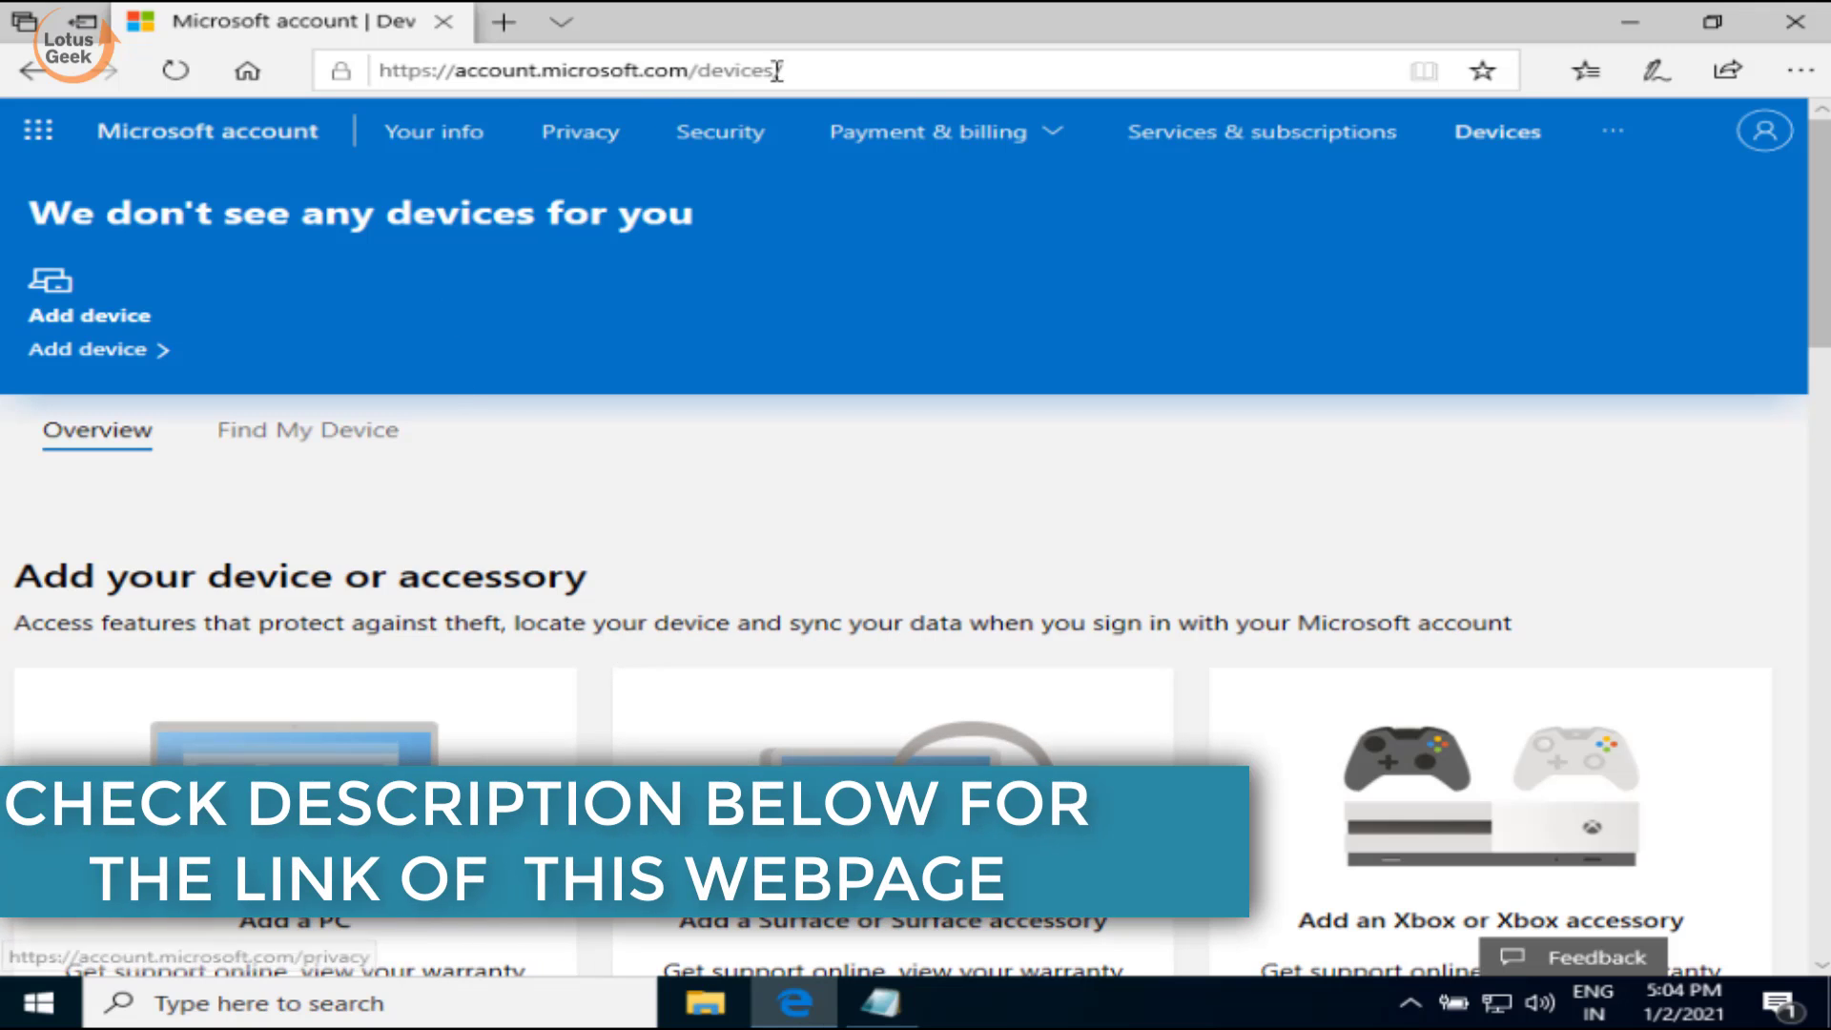
{"action": "left_click", "coordinate": [911, 72]}
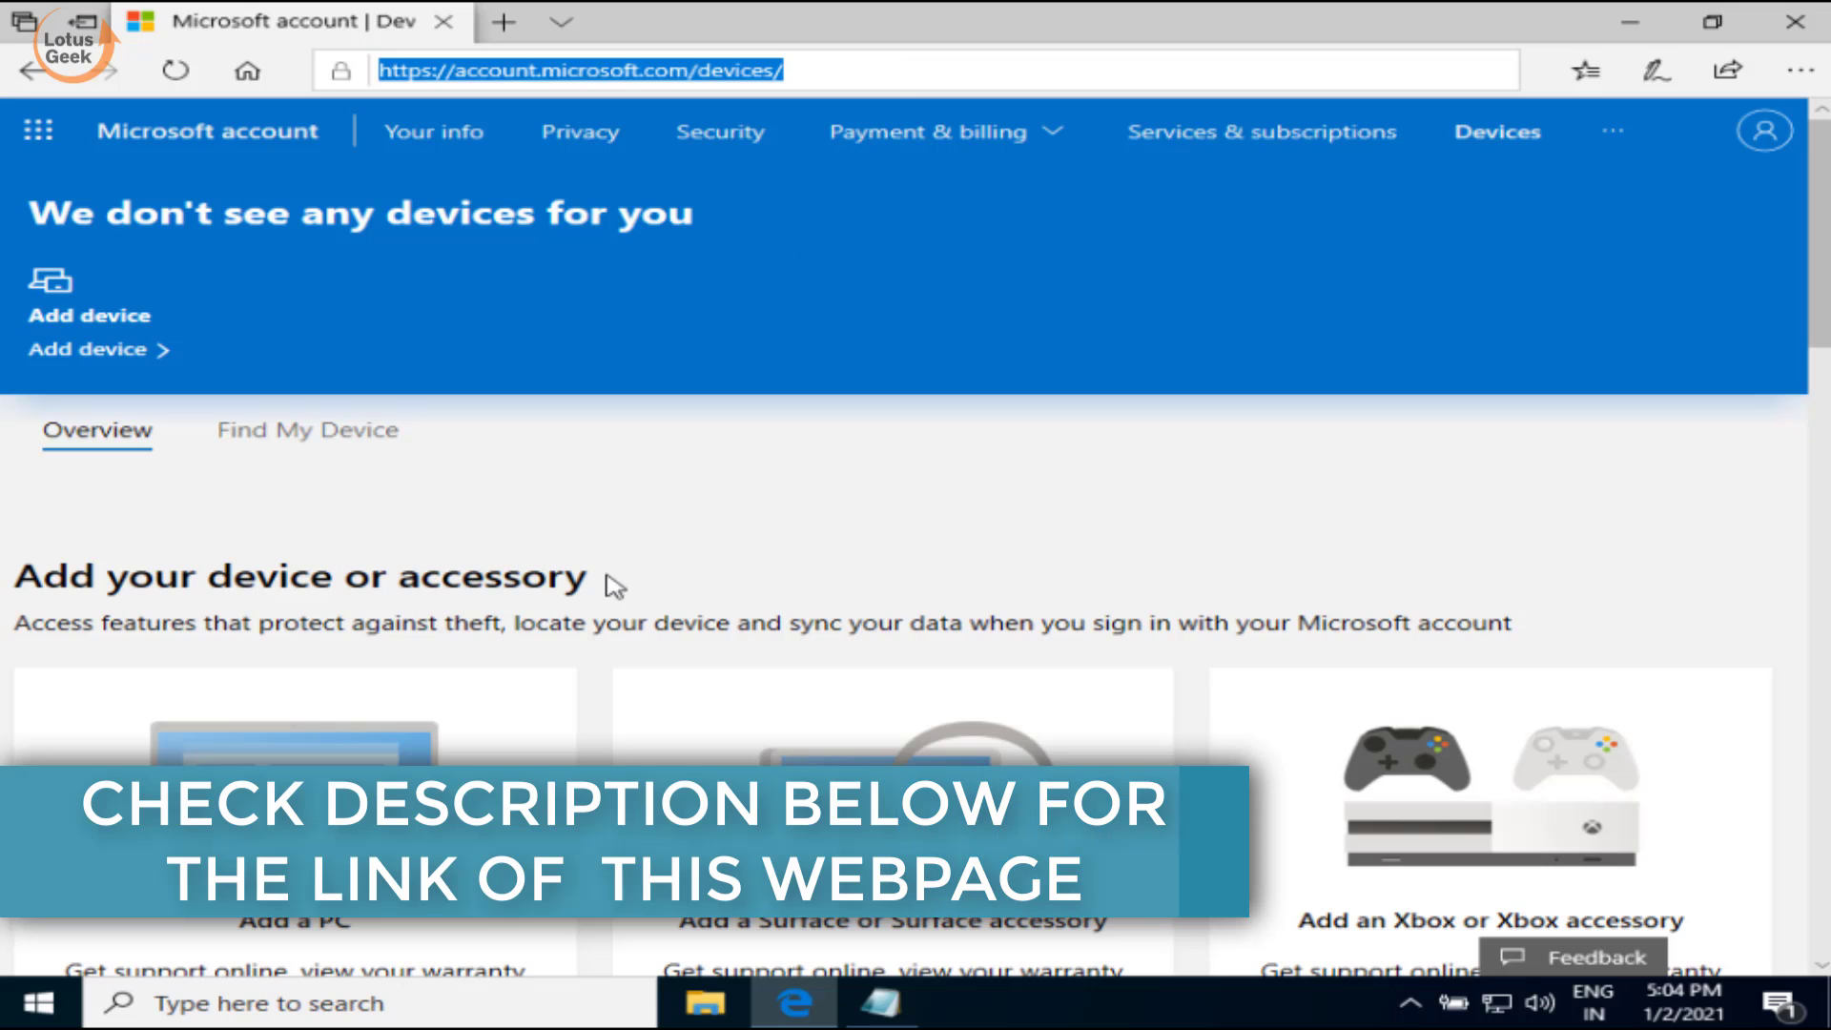
{"action": "scroll", "coordinate": [607, 582], "scroll_direction": "down", "scroll_amount": 2}
{"action": "scroll", "coordinate": [596, 558], "scroll_direction": "up", "scroll_amount": 2}
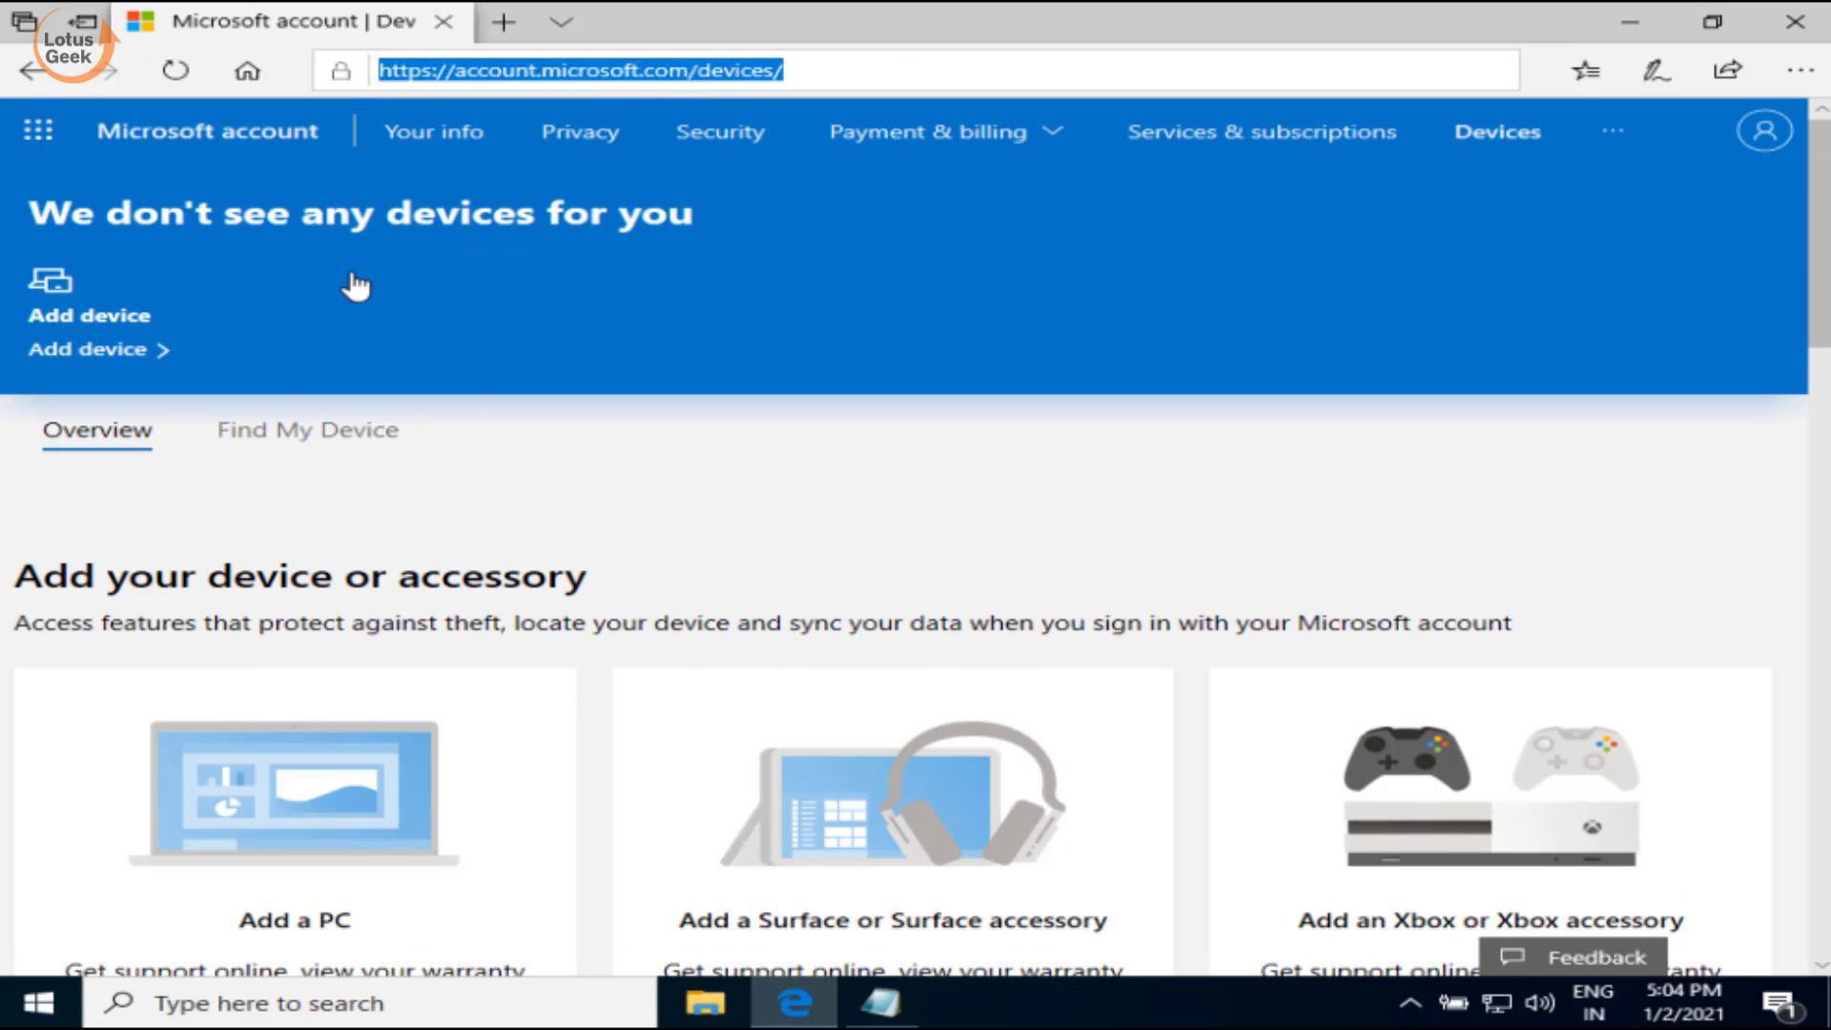
{"action": "scroll", "coordinate": [277, 548], "scroll_direction": "down", "scroll_amount": 2}
{"action": "scroll", "coordinate": [280, 572], "scroll_direction": "down", "scroll_amount": 4}
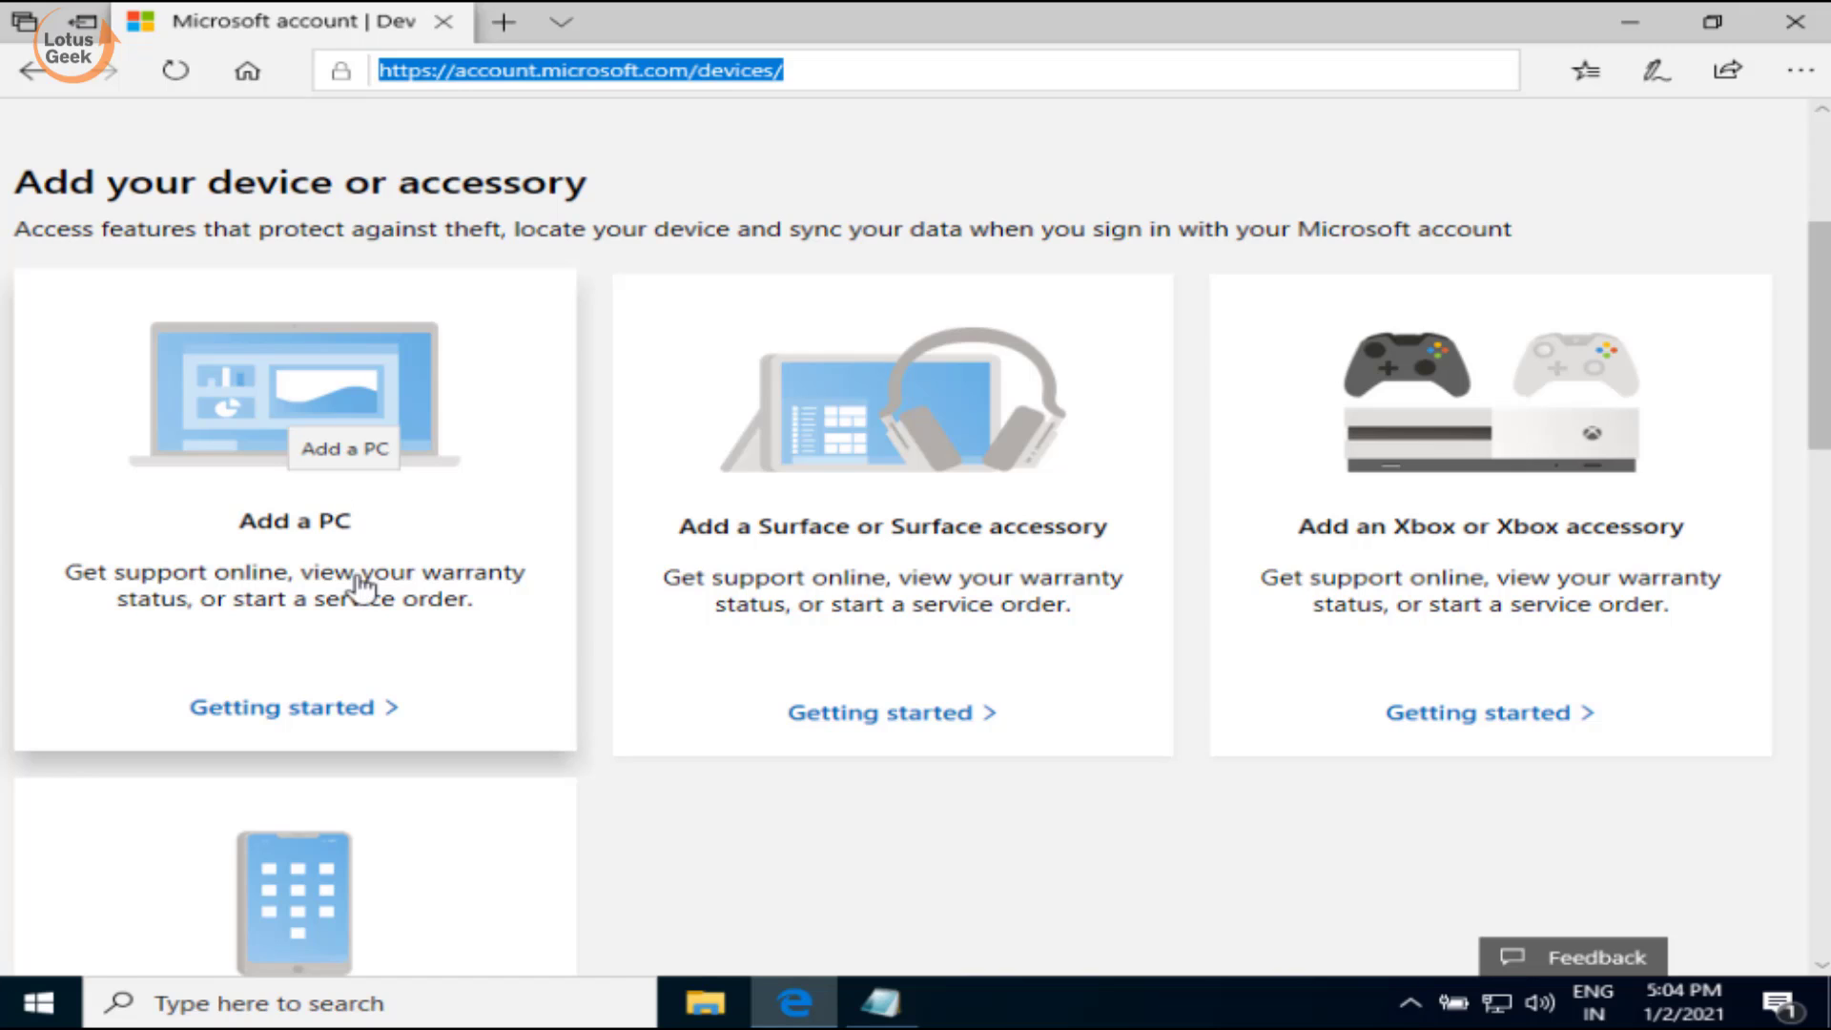
{"action": "scroll", "coordinate": [450, 587], "scroll_direction": "up", "scroll_amount": 3}
{"action": "scroll", "coordinate": [446, 585], "scroll_direction": "up", "scroll_amount": 1}
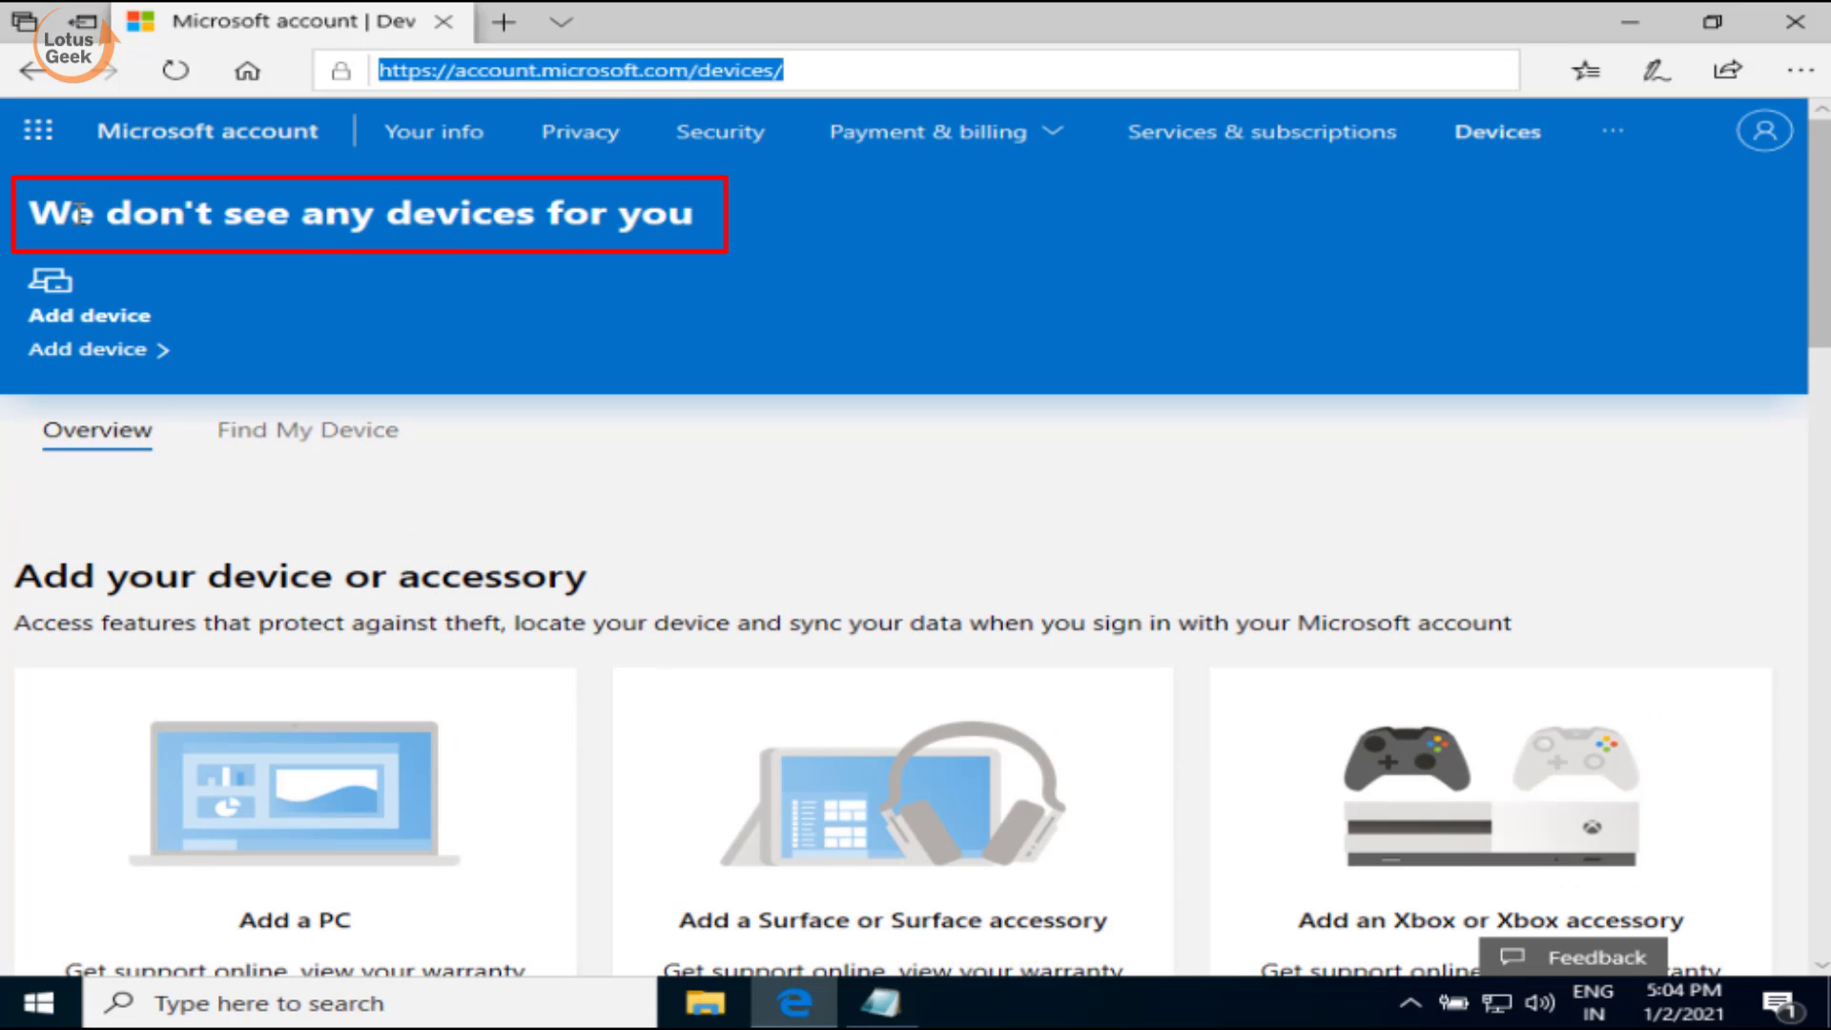
{"action": "left_click_drag", "start_coordinate": [76, 212], "coordinate": [692, 259]}
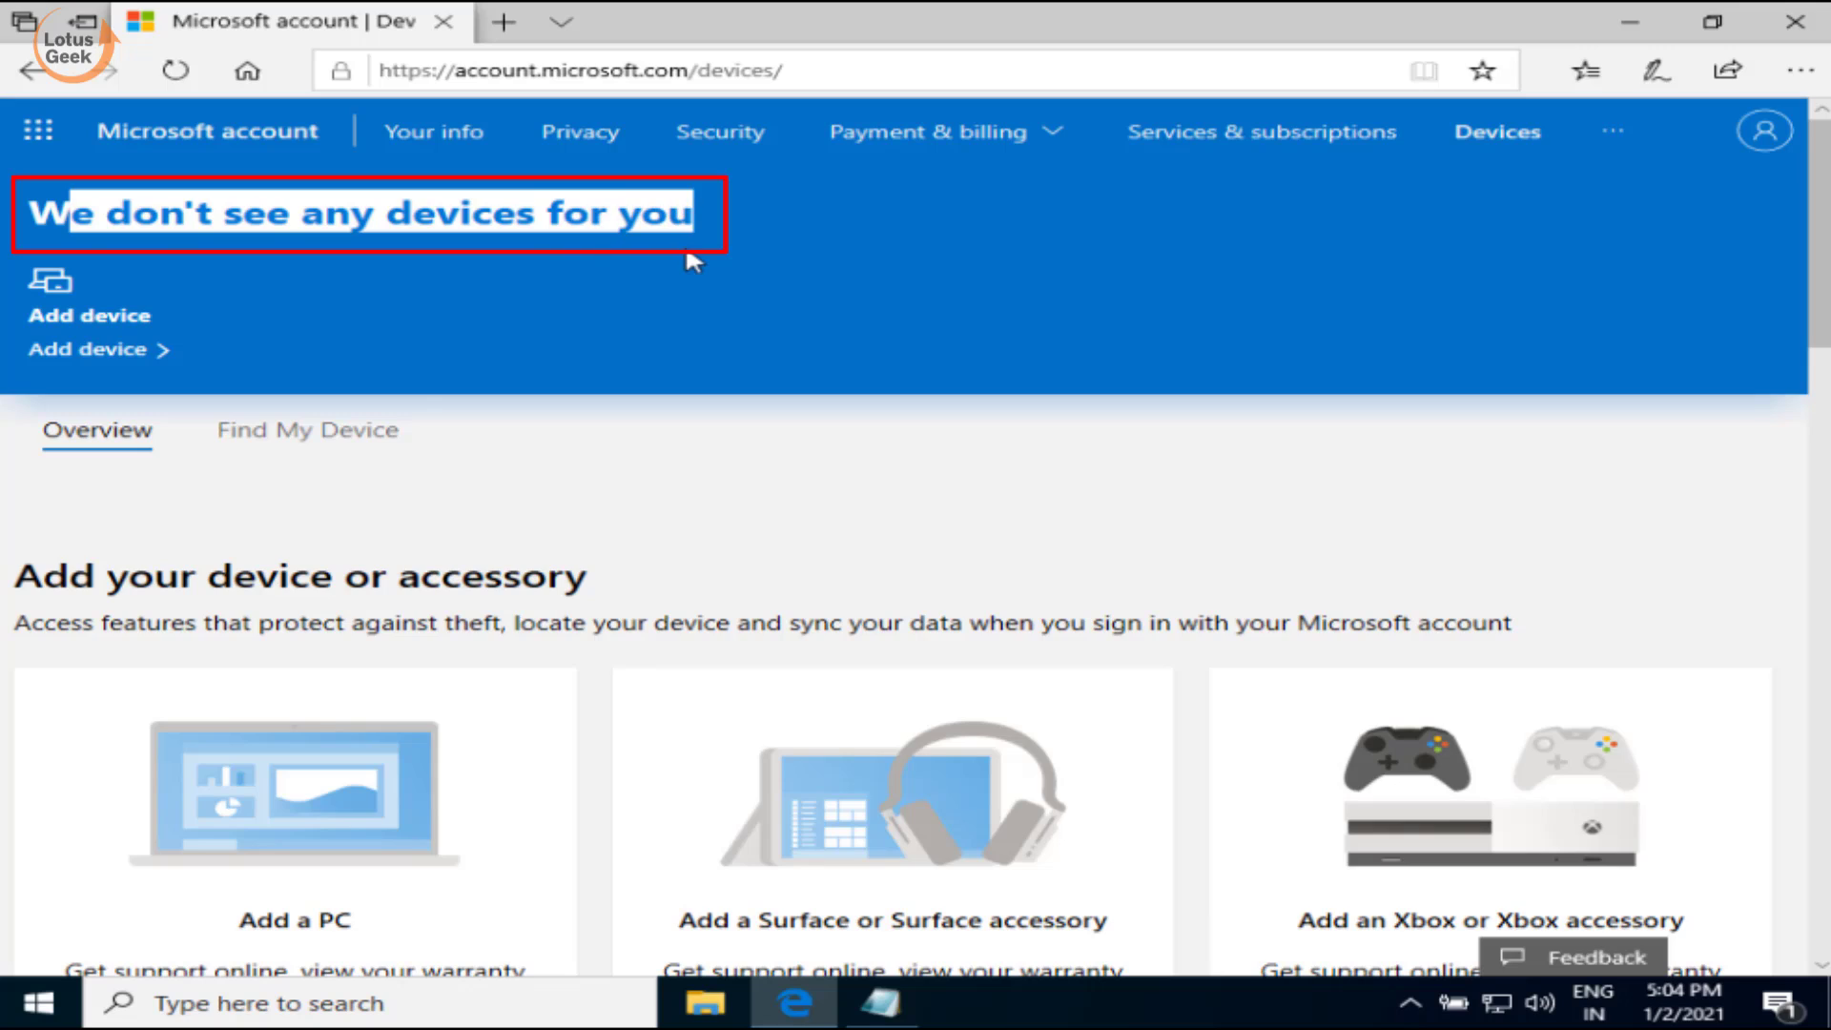
{"action": "left_click", "coordinate": [615, 286]}
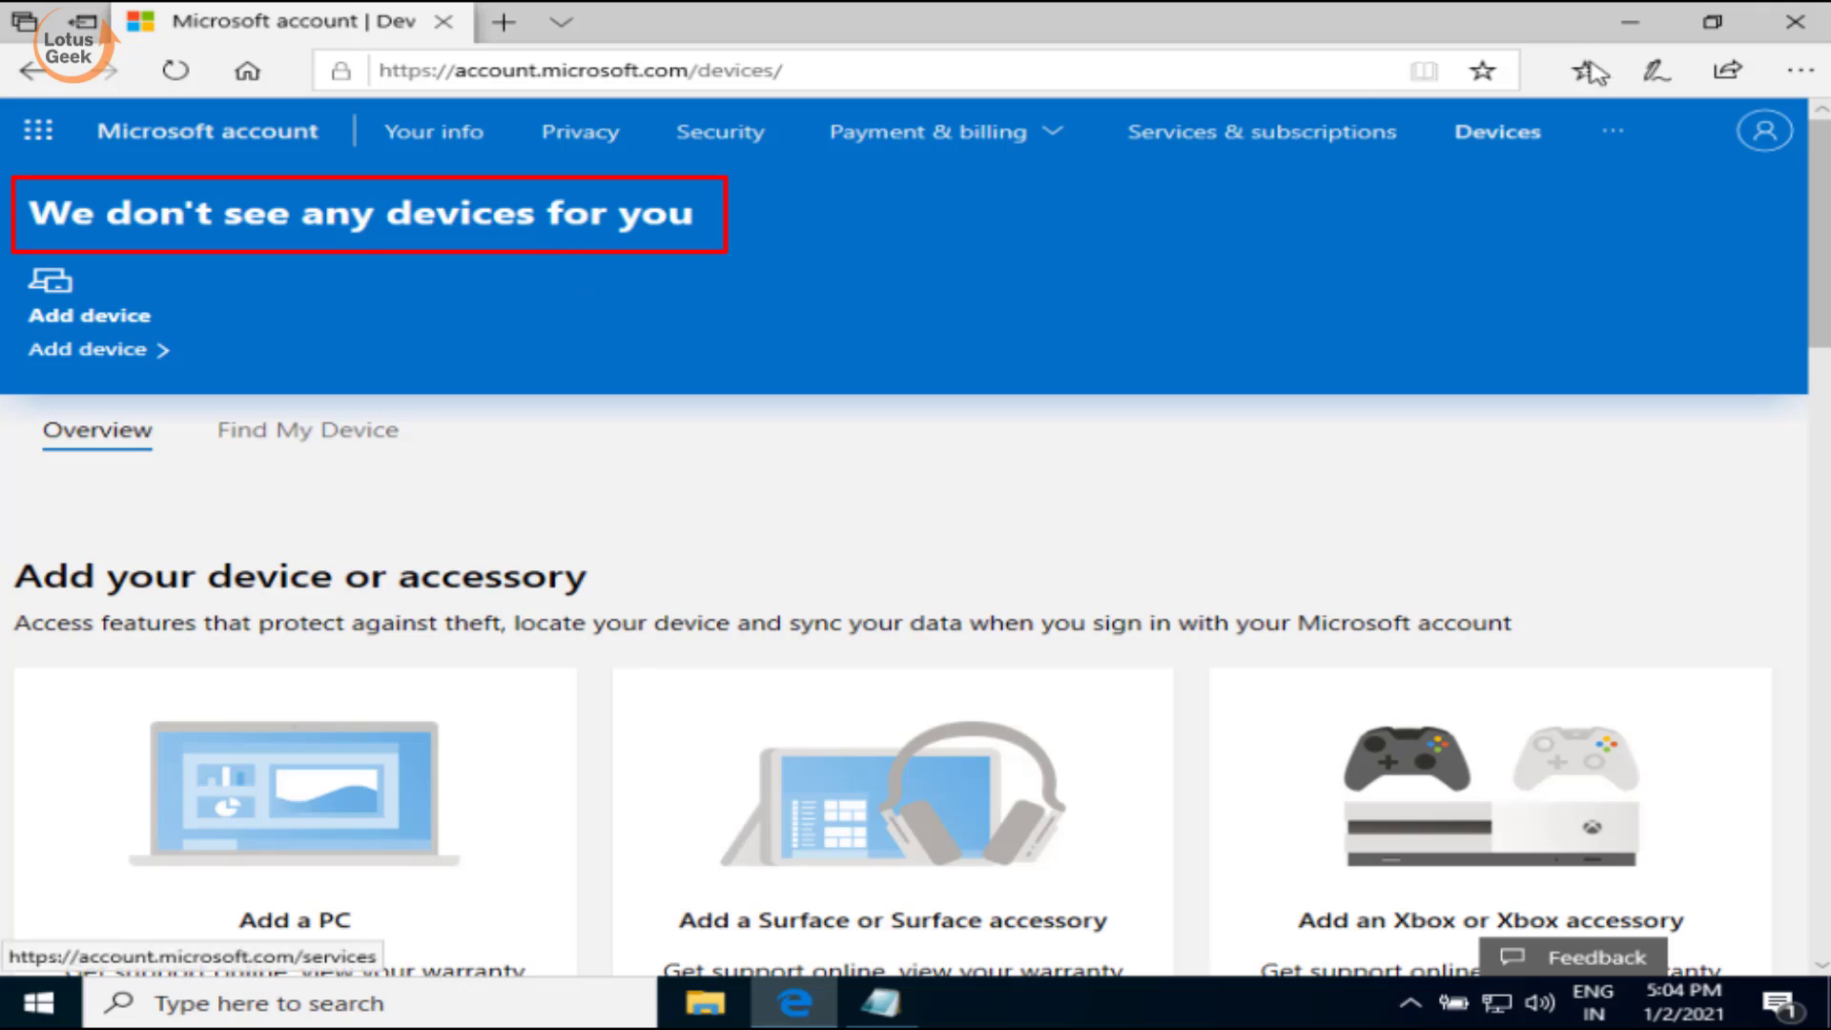
{"action": "left_click", "coordinate": [1793, 21]}
{"action": "left_click", "coordinate": [1459, 123]}
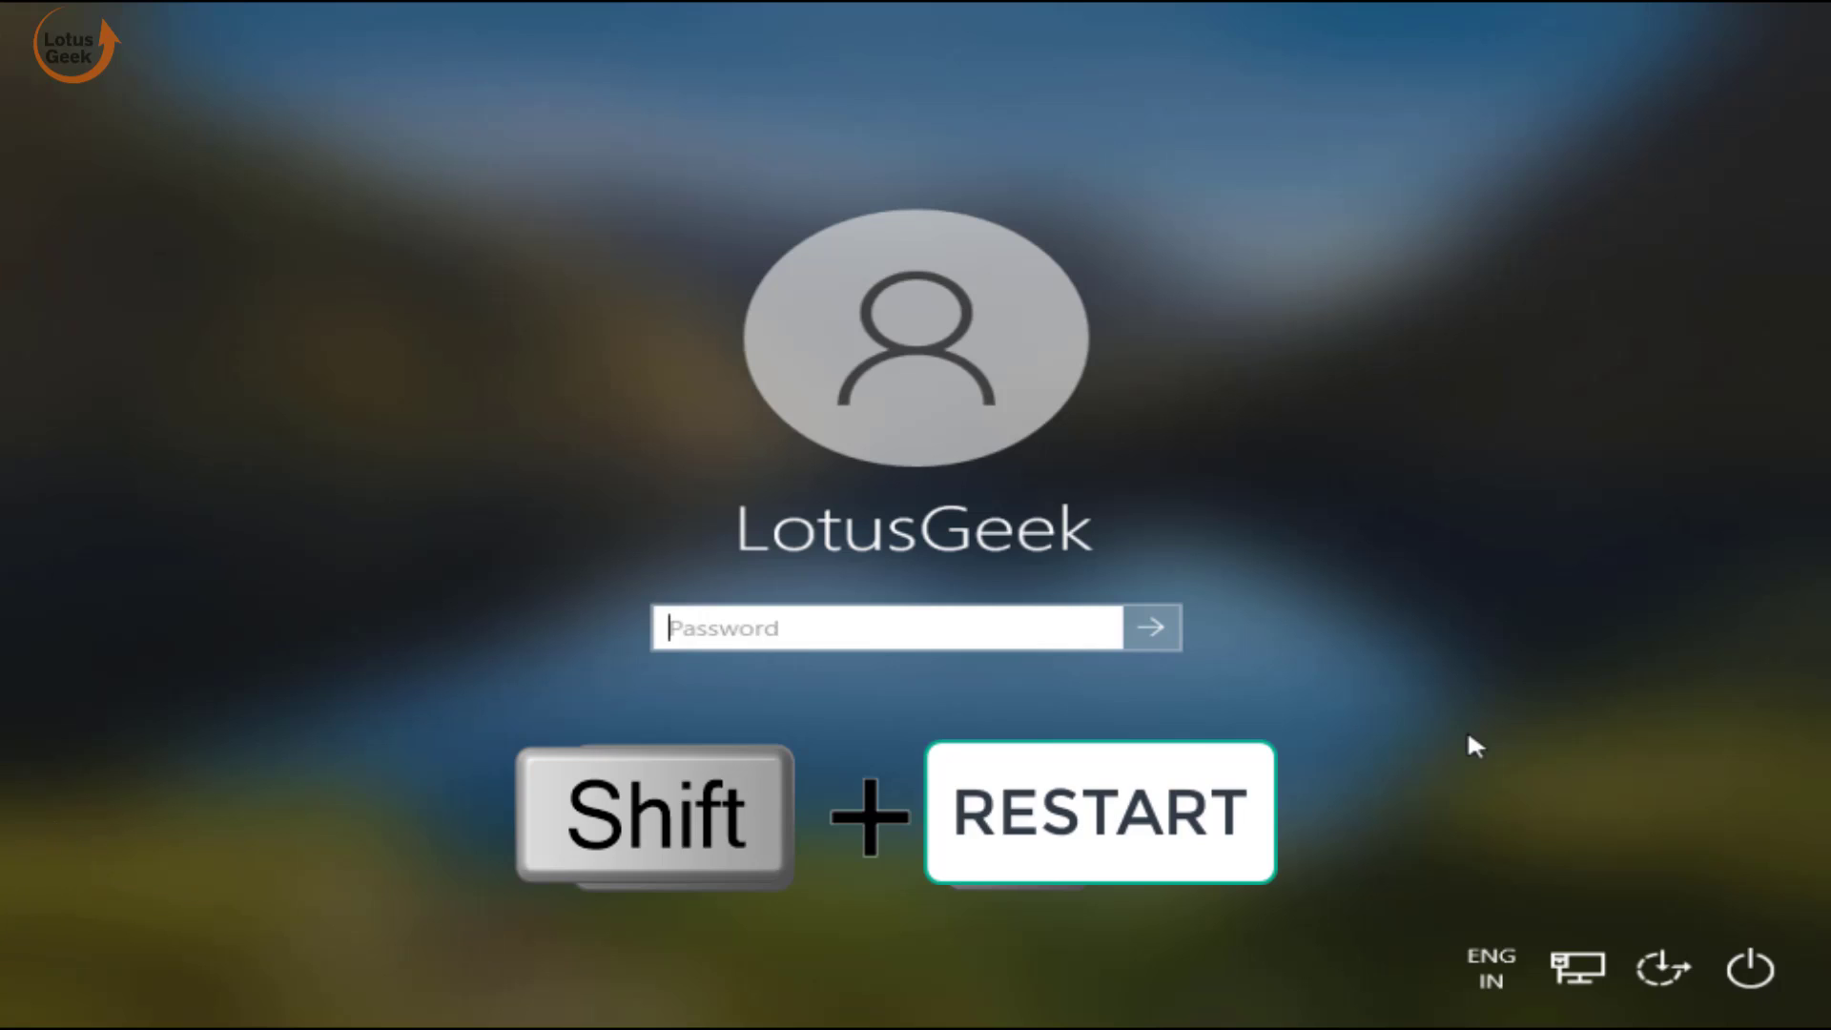
Step: From the lock screen's power menu, restart anyway into the recovery environment
{"action": "left_click", "coordinate": [1766, 966]}
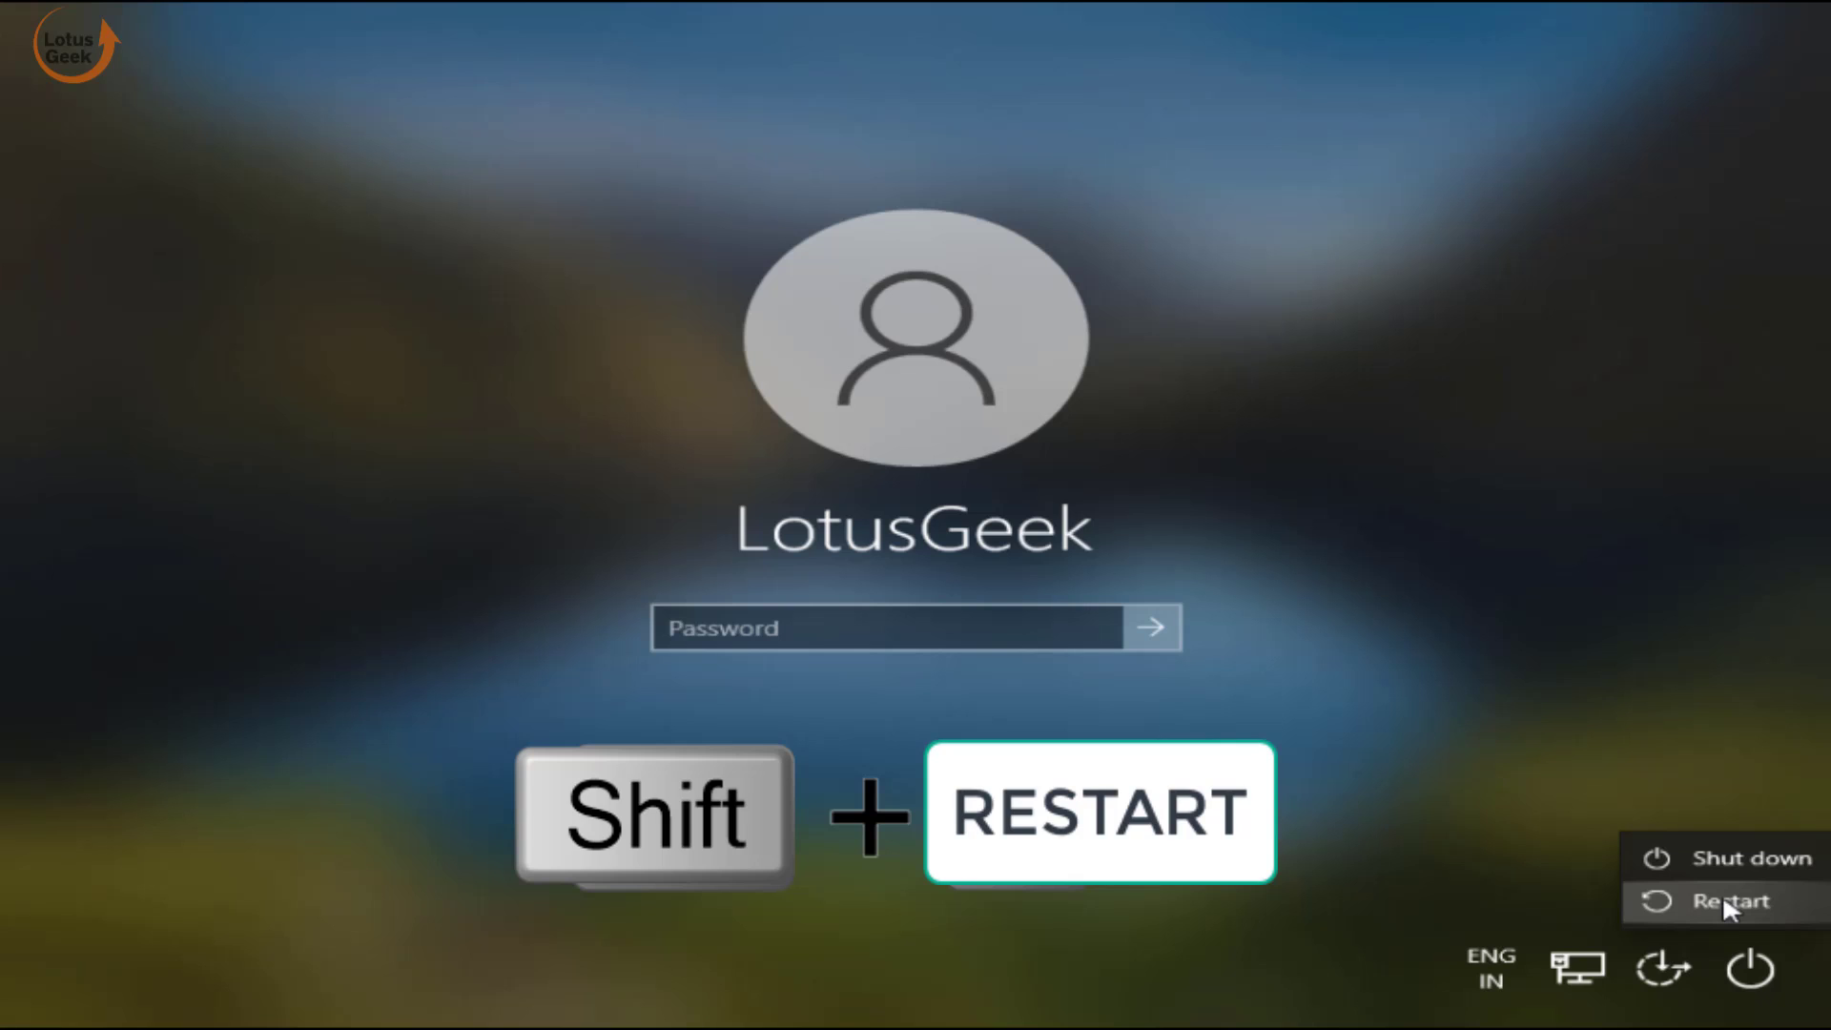
{"action": "left_click", "coordinate": [1723, 897], "text": "shift"}
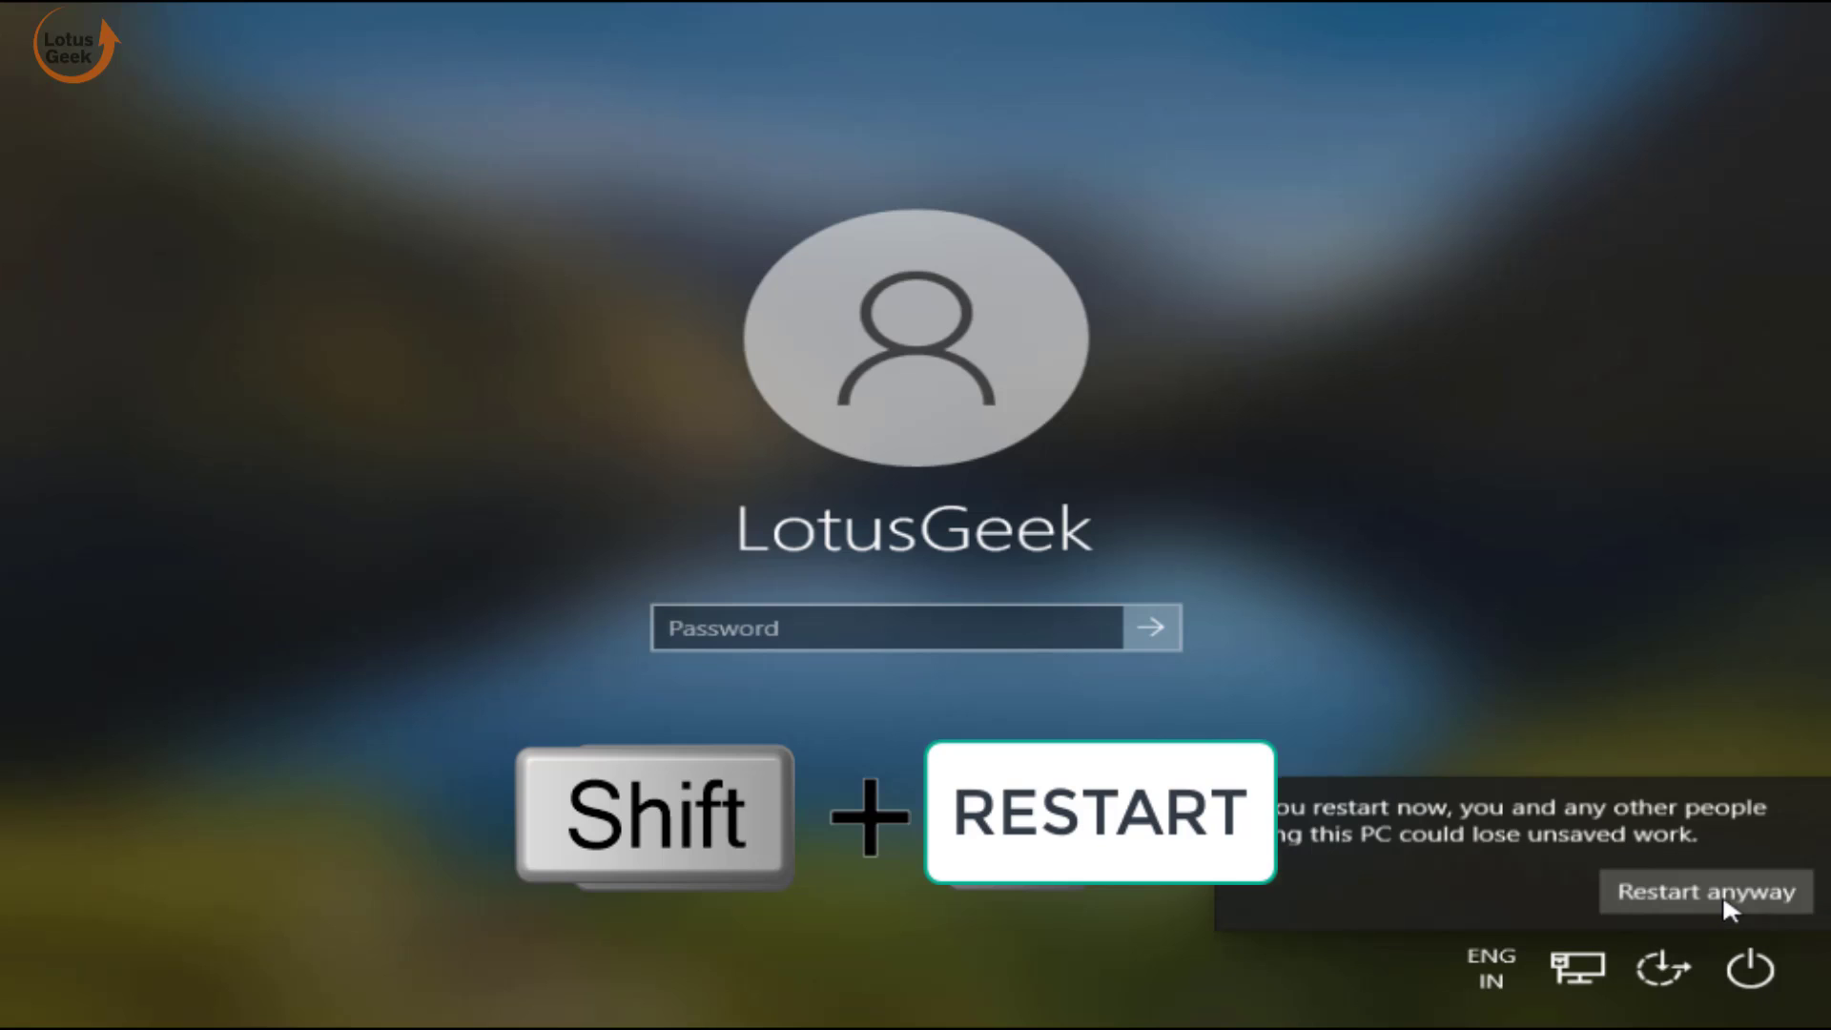
{"action": "left_click", "coordinate": [1725, 901]}
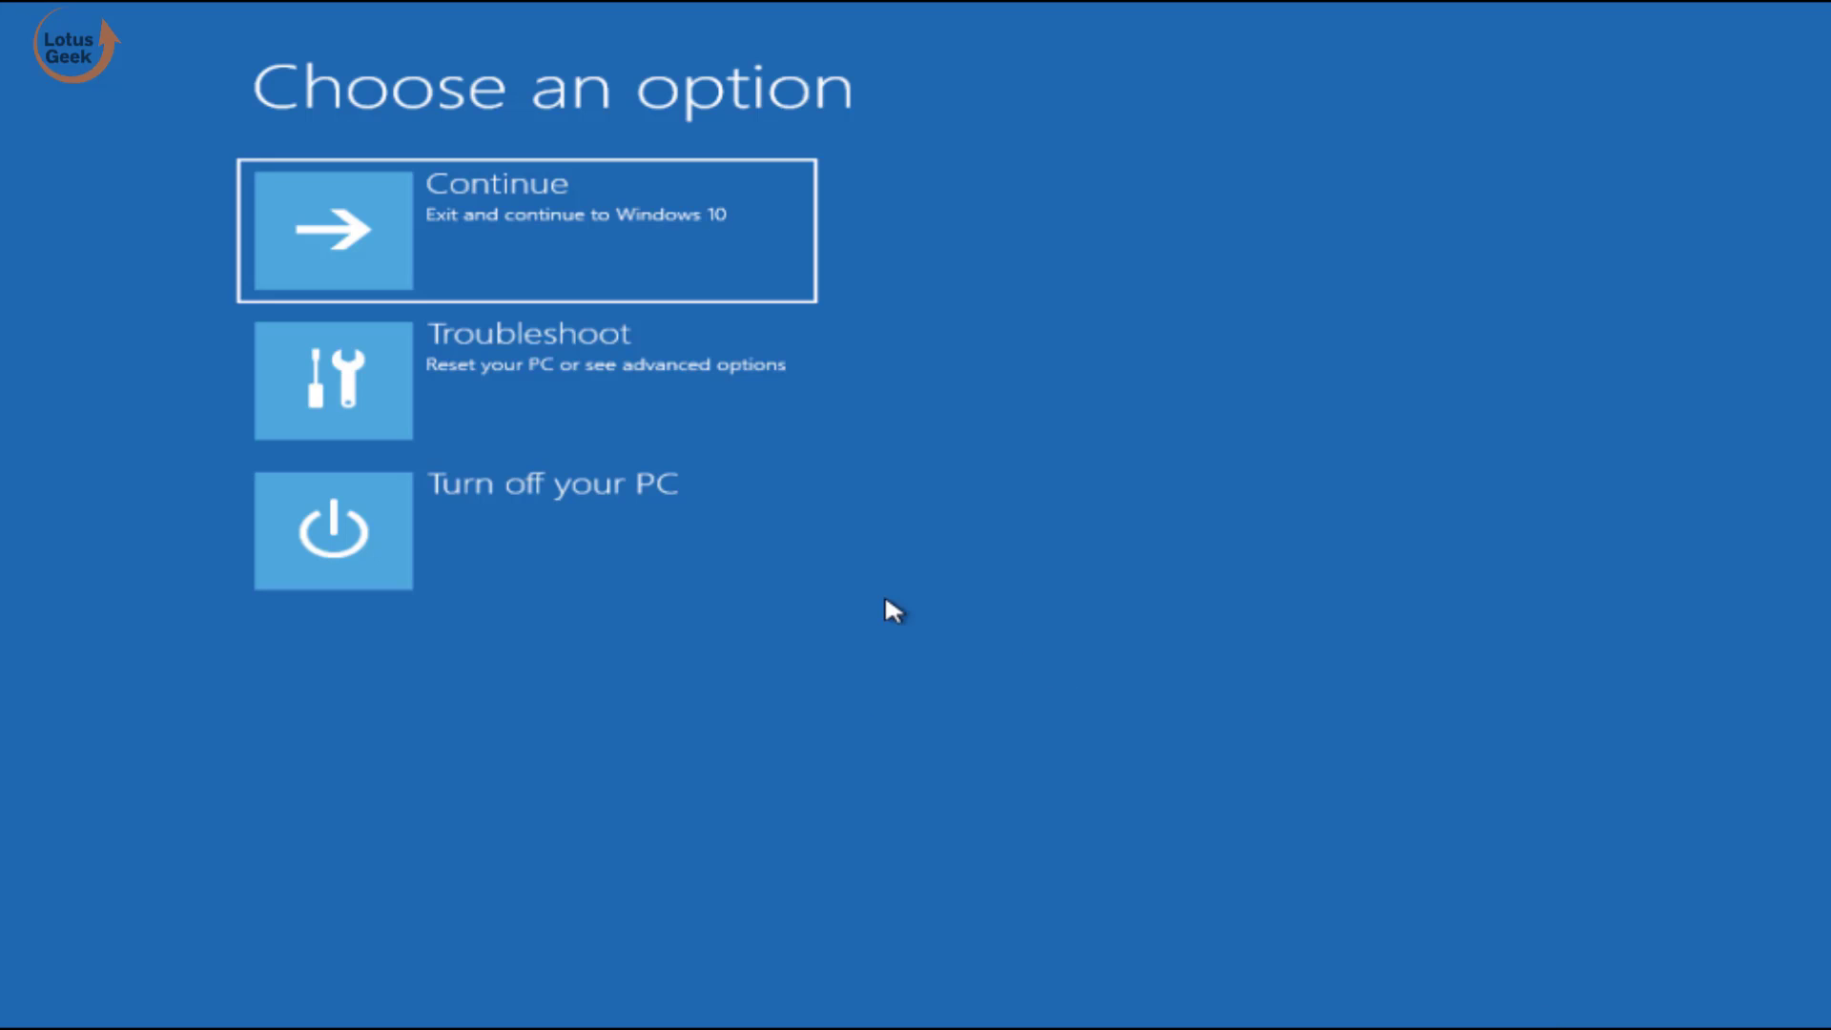
Step: Go through Troubleshoot > Advanced options to Command Prompt and launch regedit
{"action": "left_click", "coordinate": [439, 423]}
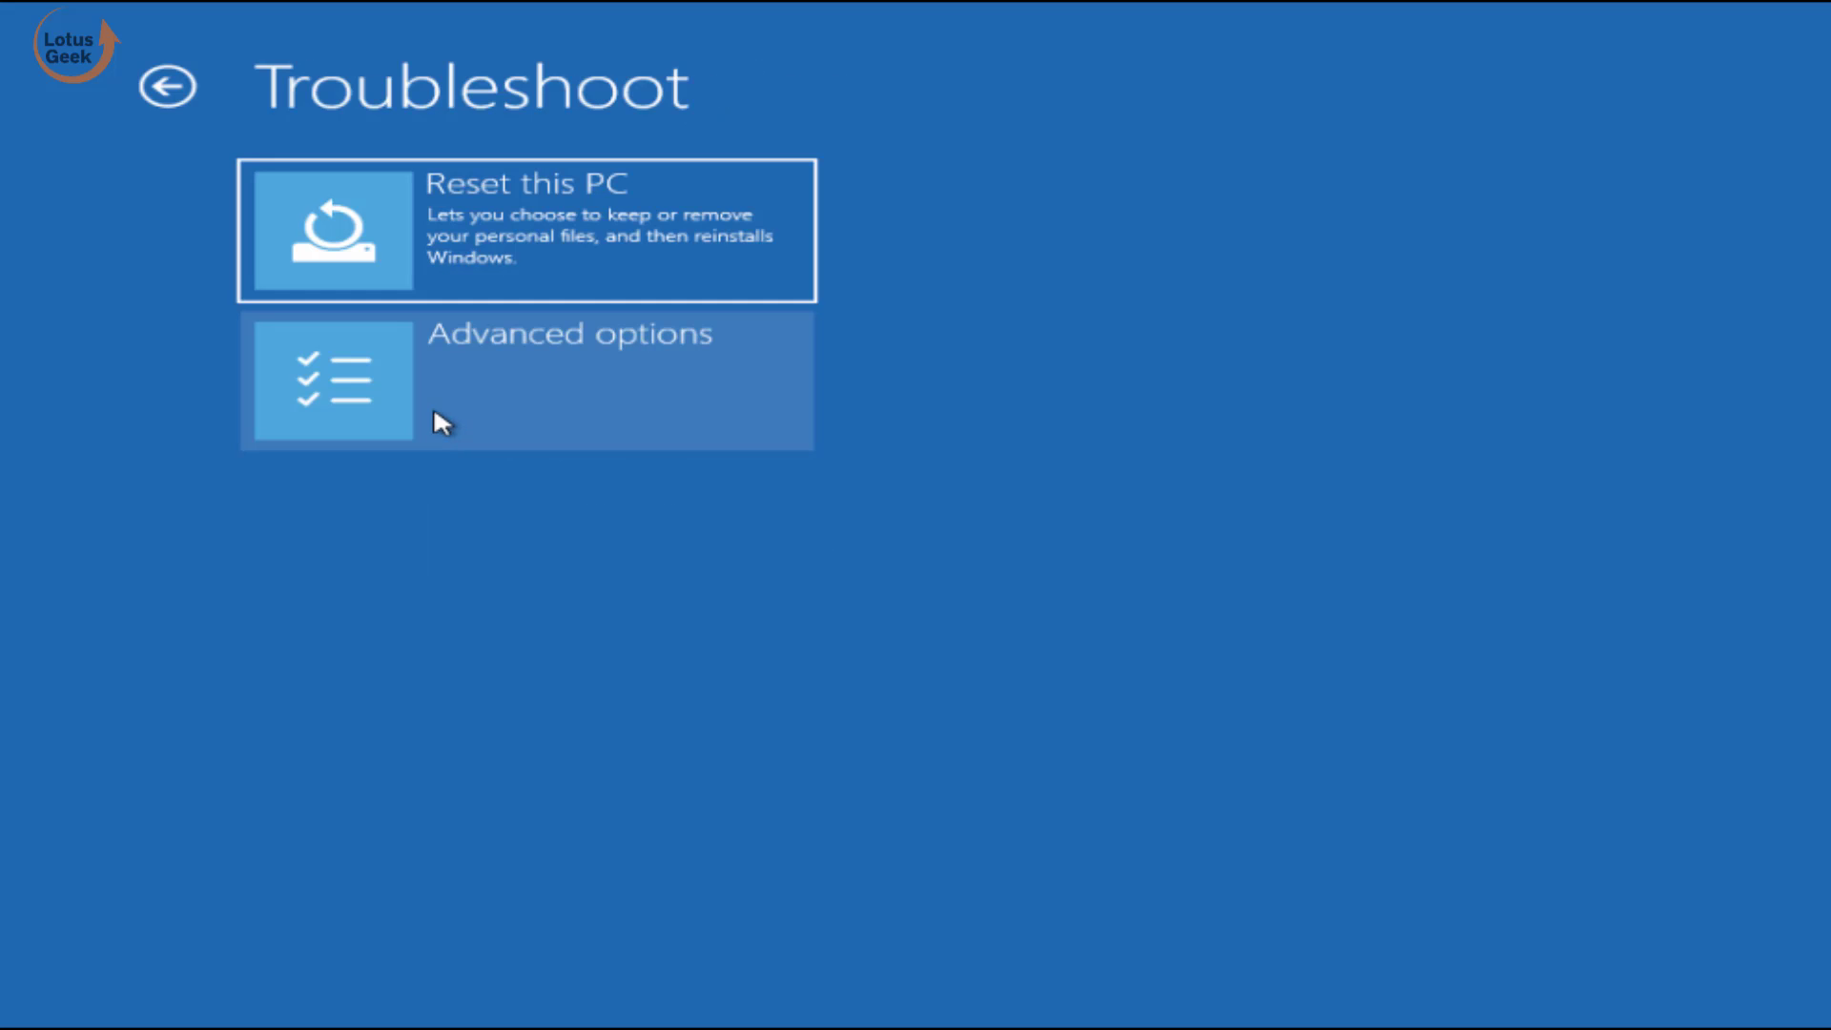
{"action": "left_click", "coordinate": [371, 390]}
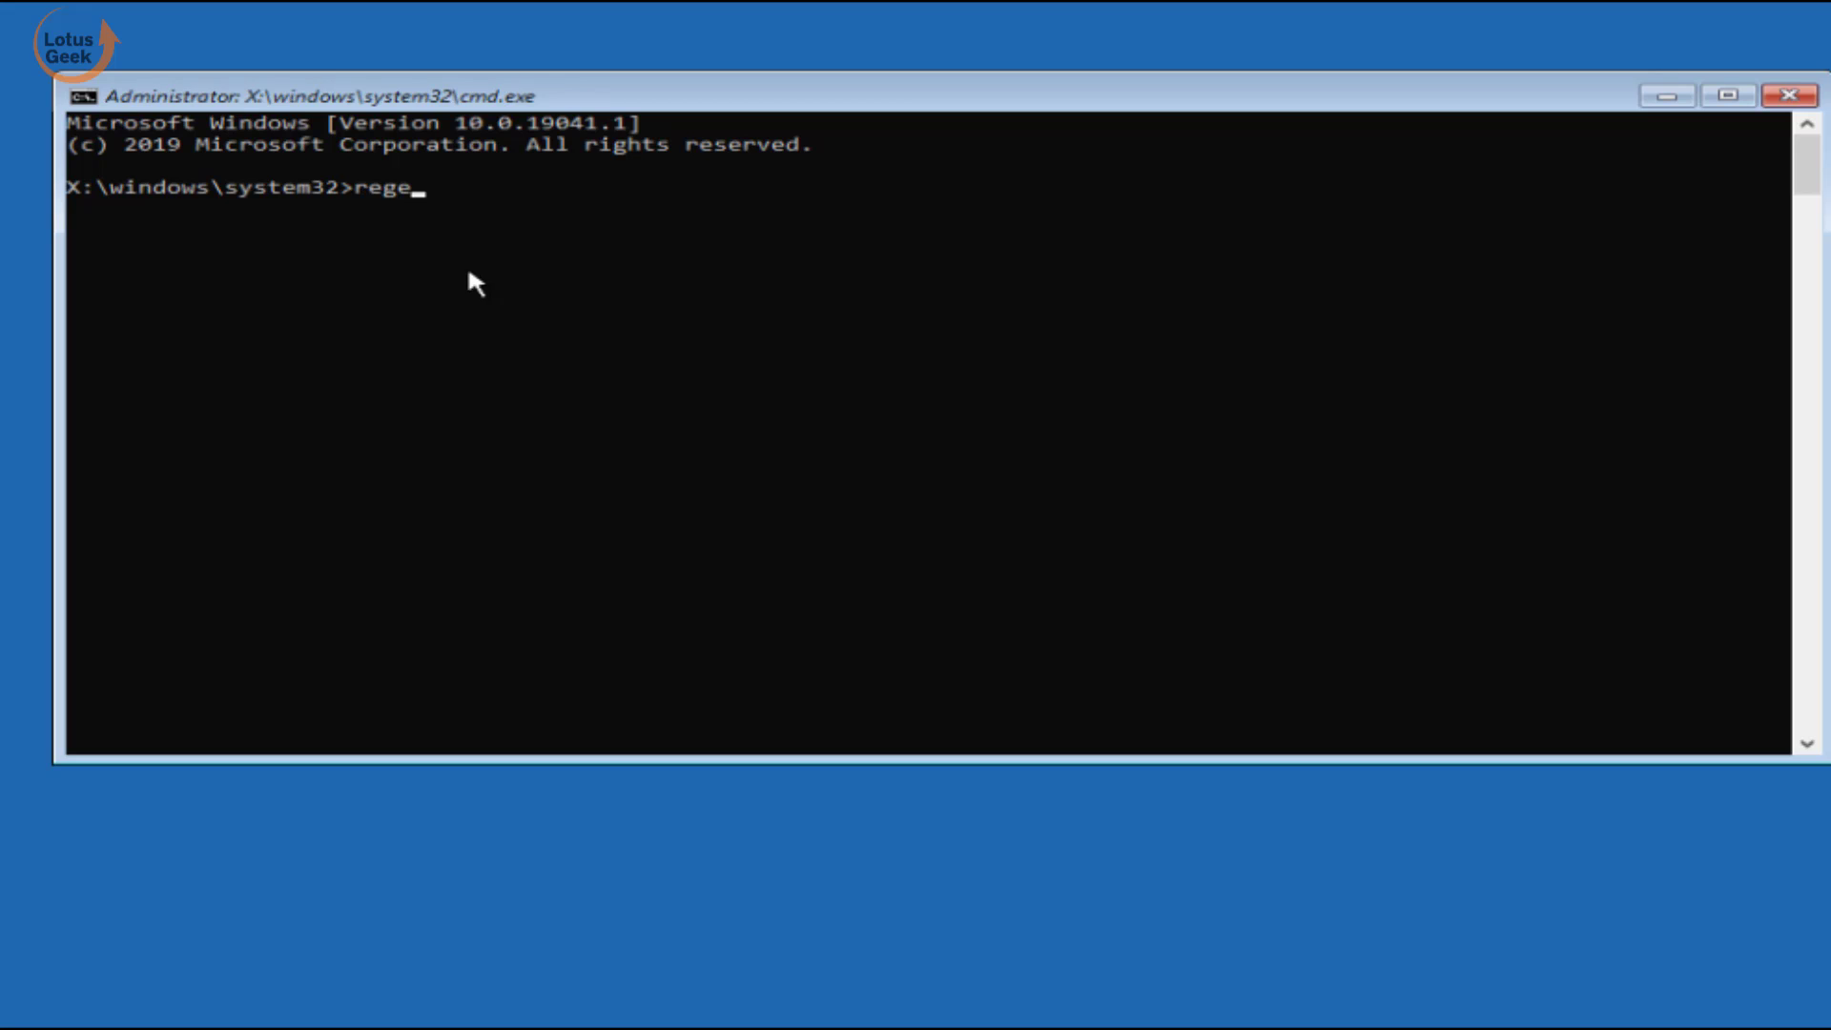
{"action": "type", "text": "t"}
{"action": "key", "text": "Return"}
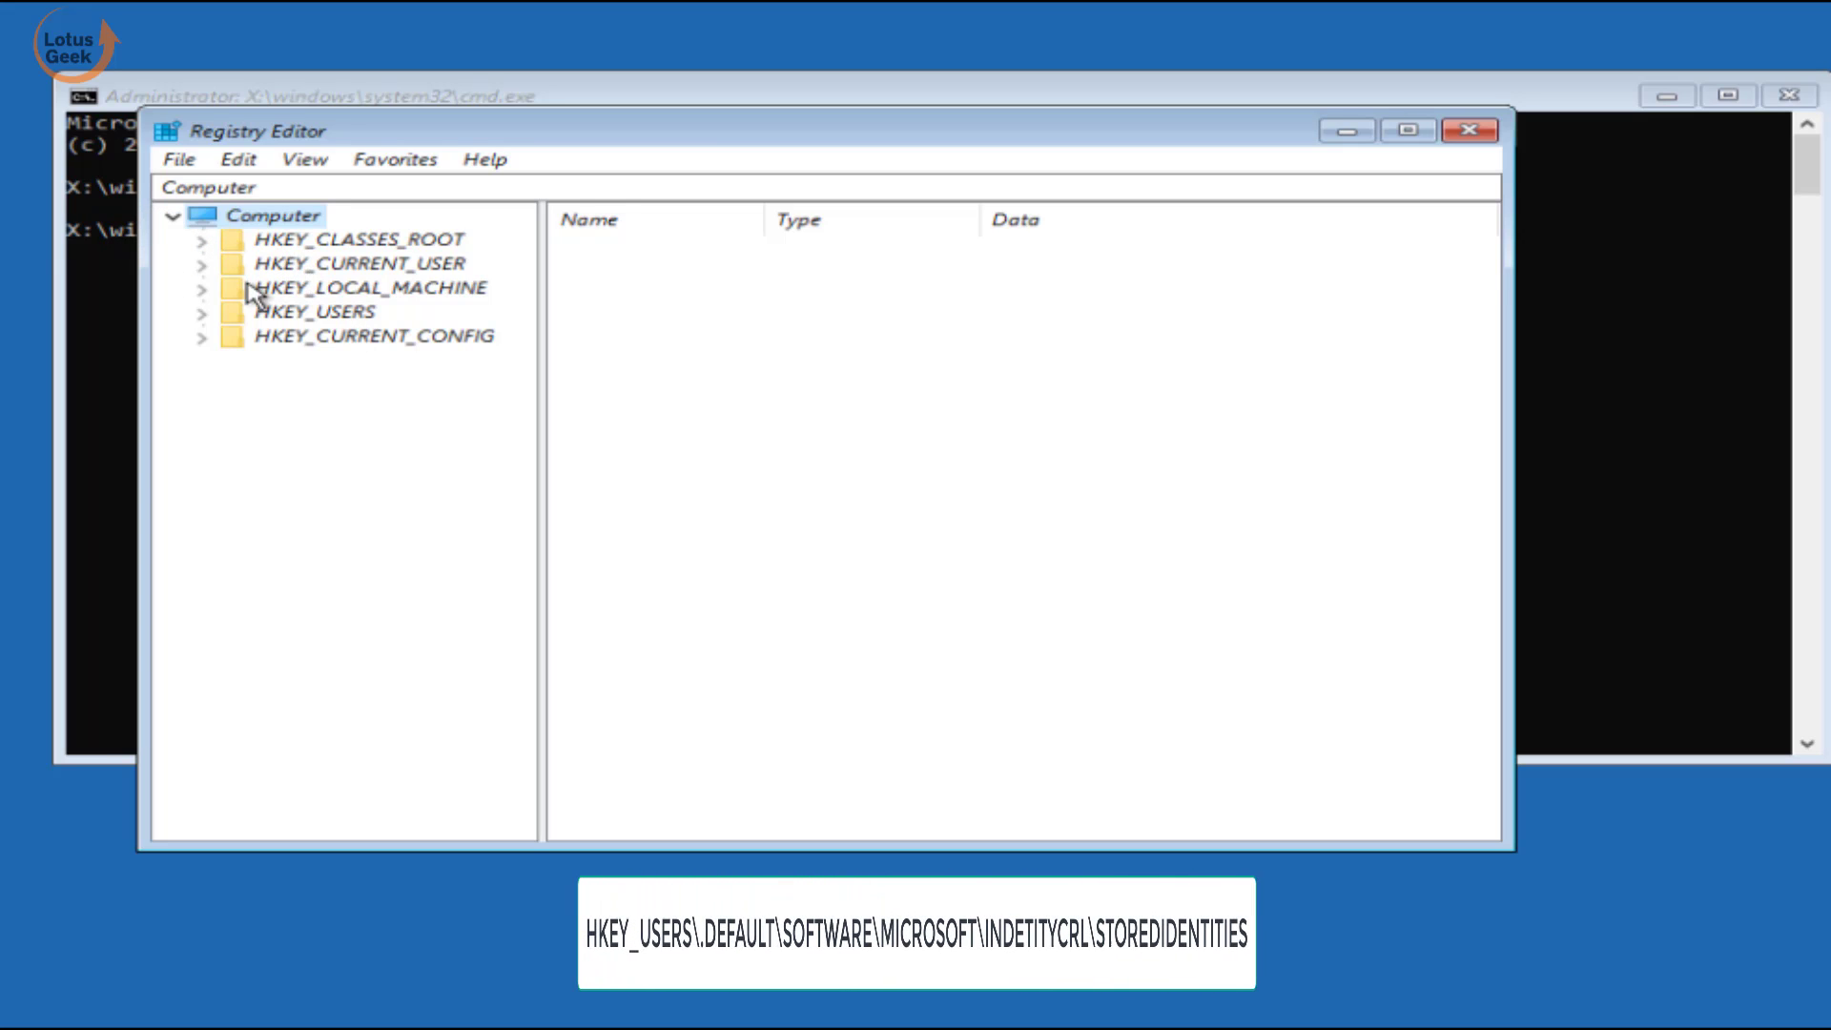
Step: Expand HKEY_USERS > .DEFAULT > Software > Microsoft in the key tree
{"action": "left_click", "coordinate": [256, 316]}
{"action": "left_click", "coordinate": [201, 314]}
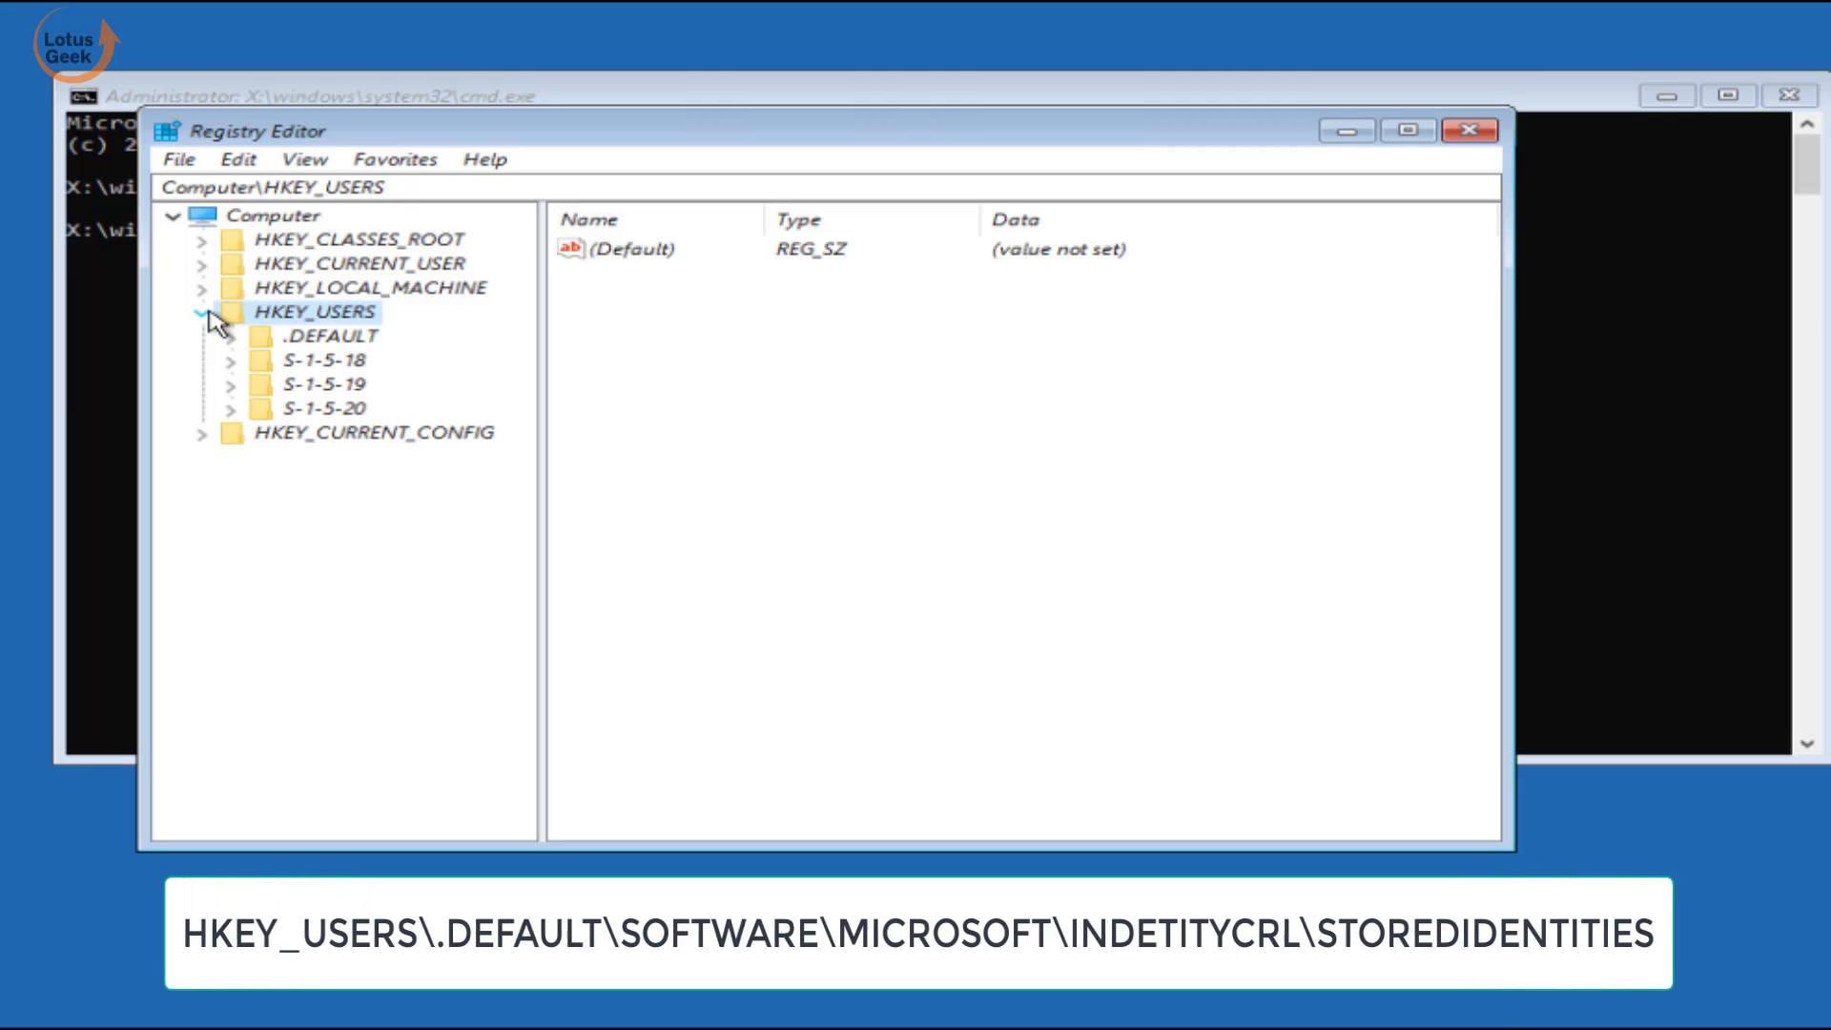
{"action": "left_click", "coordinate": [299, 341]}
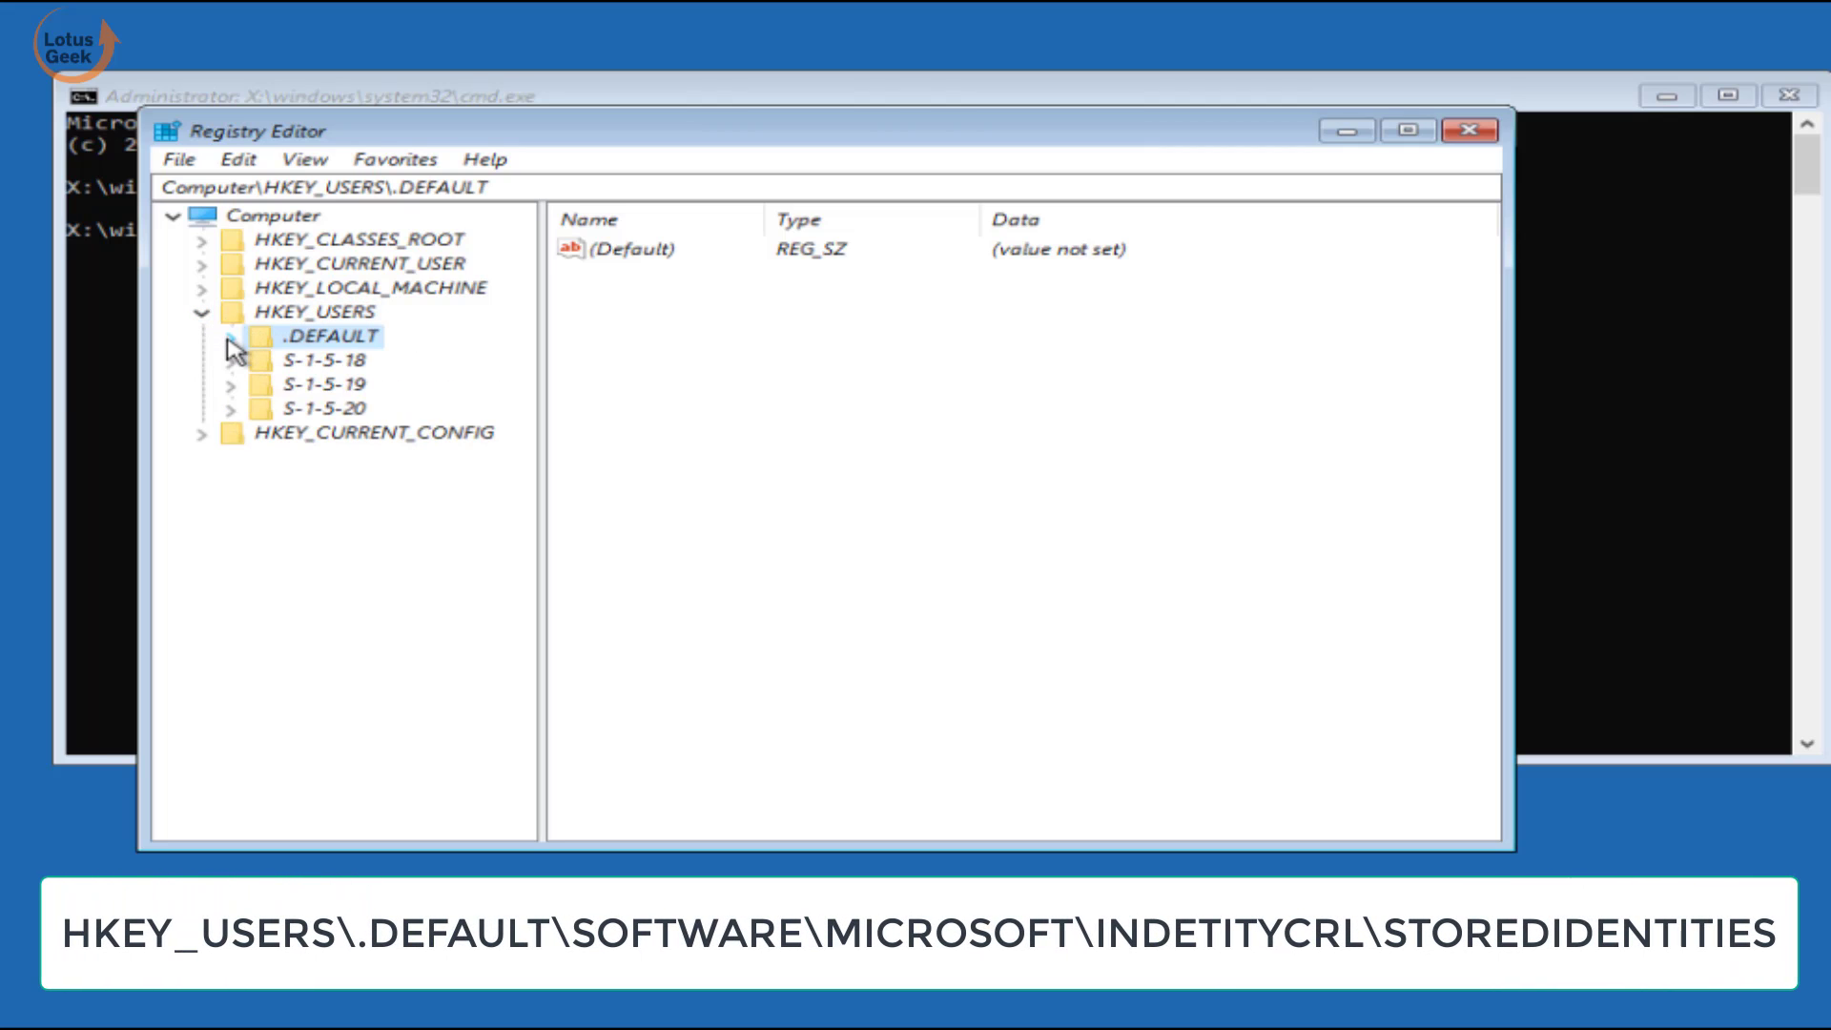
{"action": "left_click", "coordinate": [231, 339]}
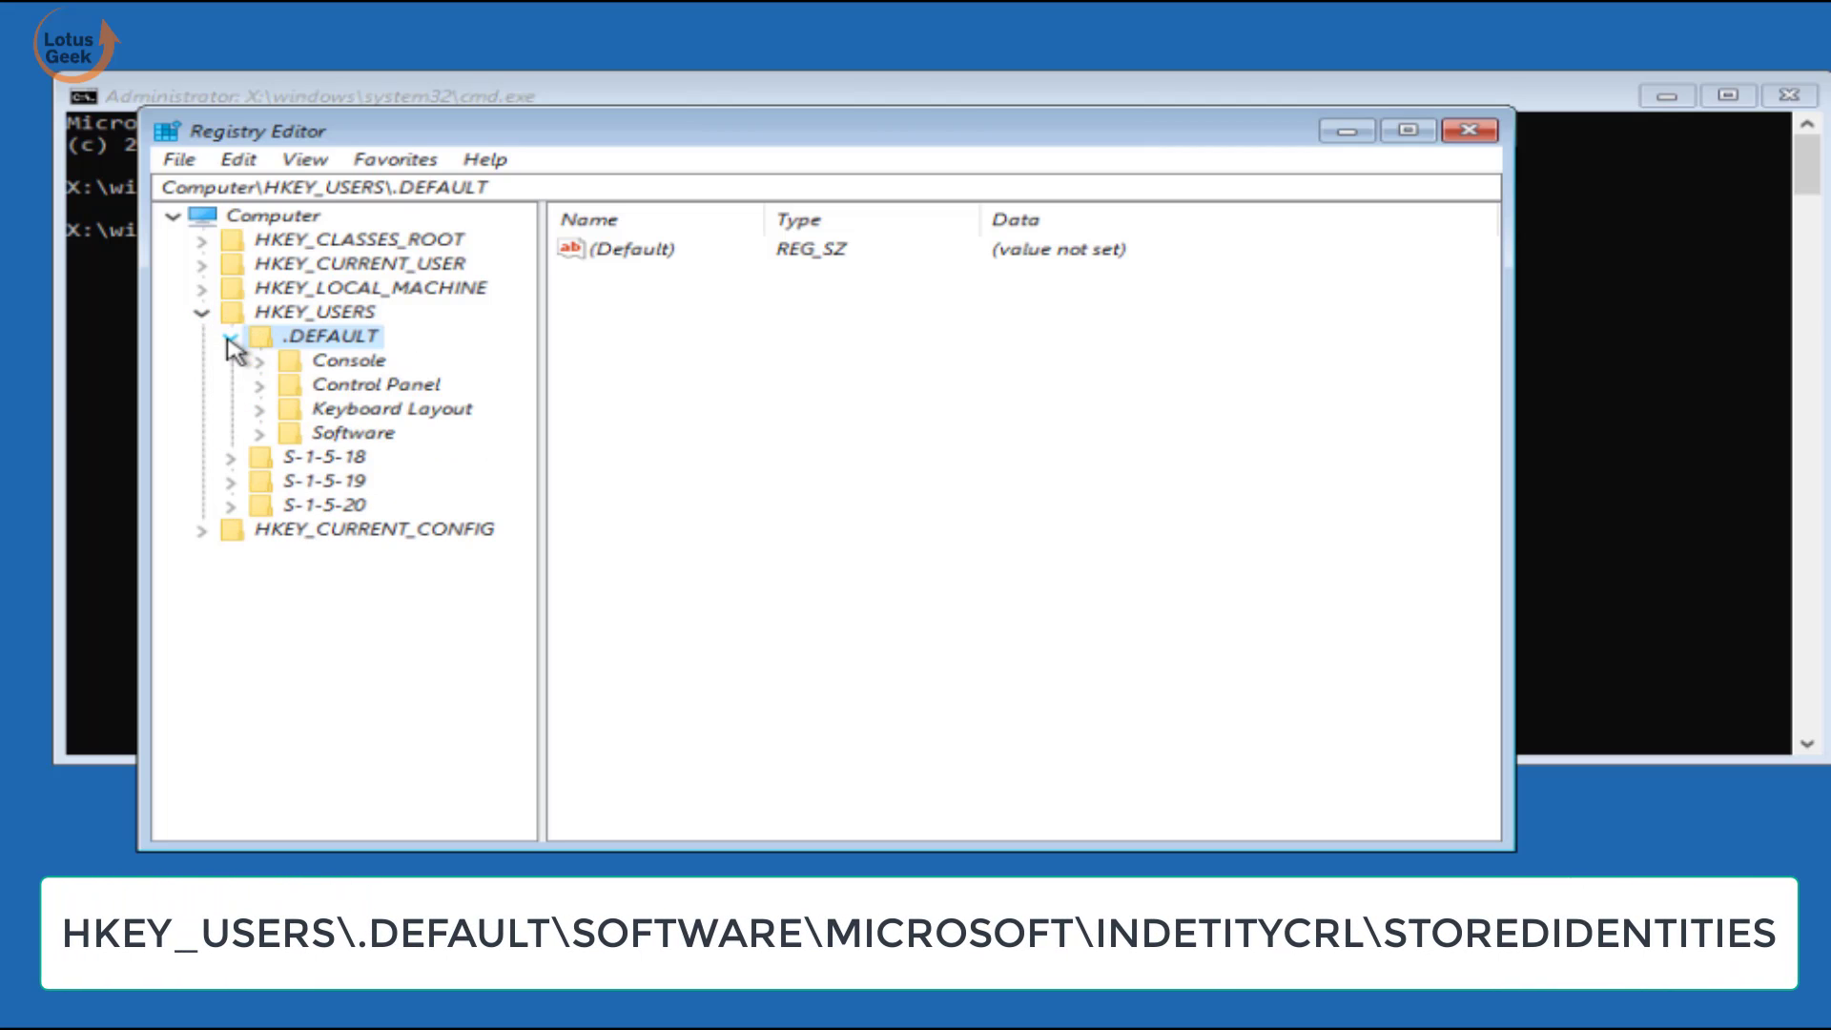
{"action": "left_click", "coordinate": [340, 433]}
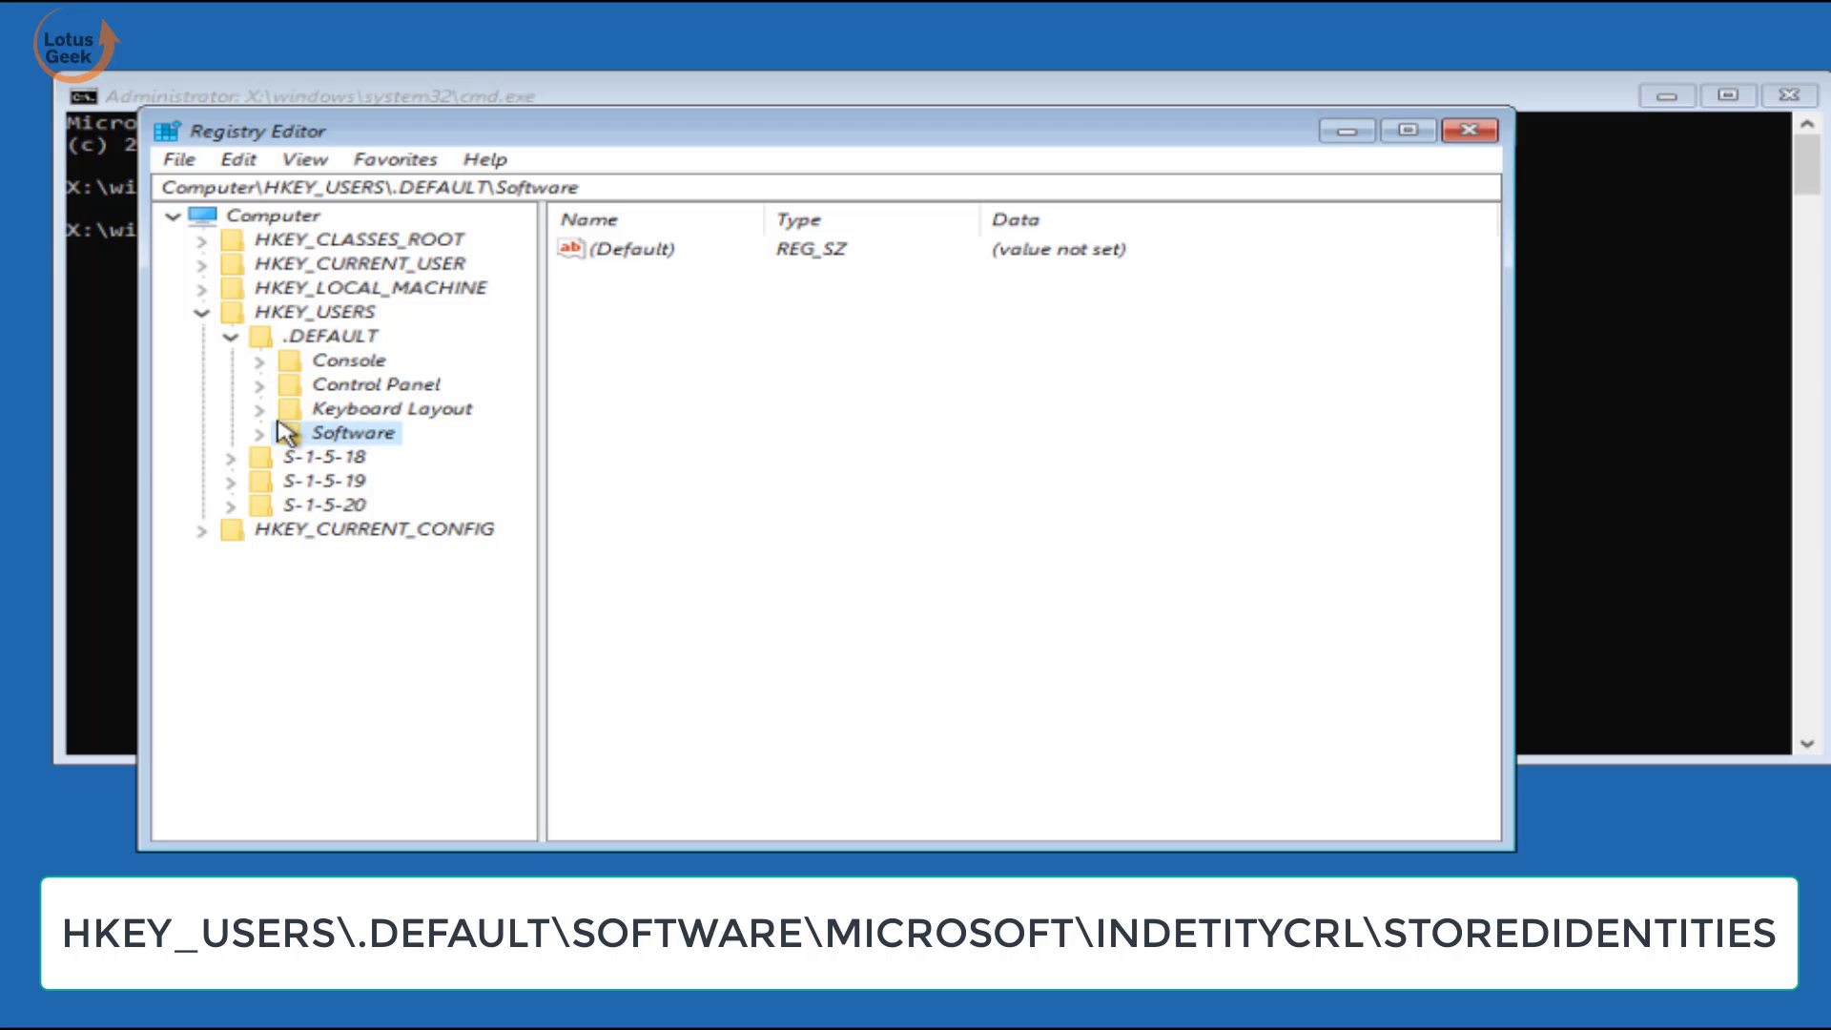
{"action": "left_click", "coordinate": [259, 434]}
{"action": "left_click", "coordinate": [345, 460]}
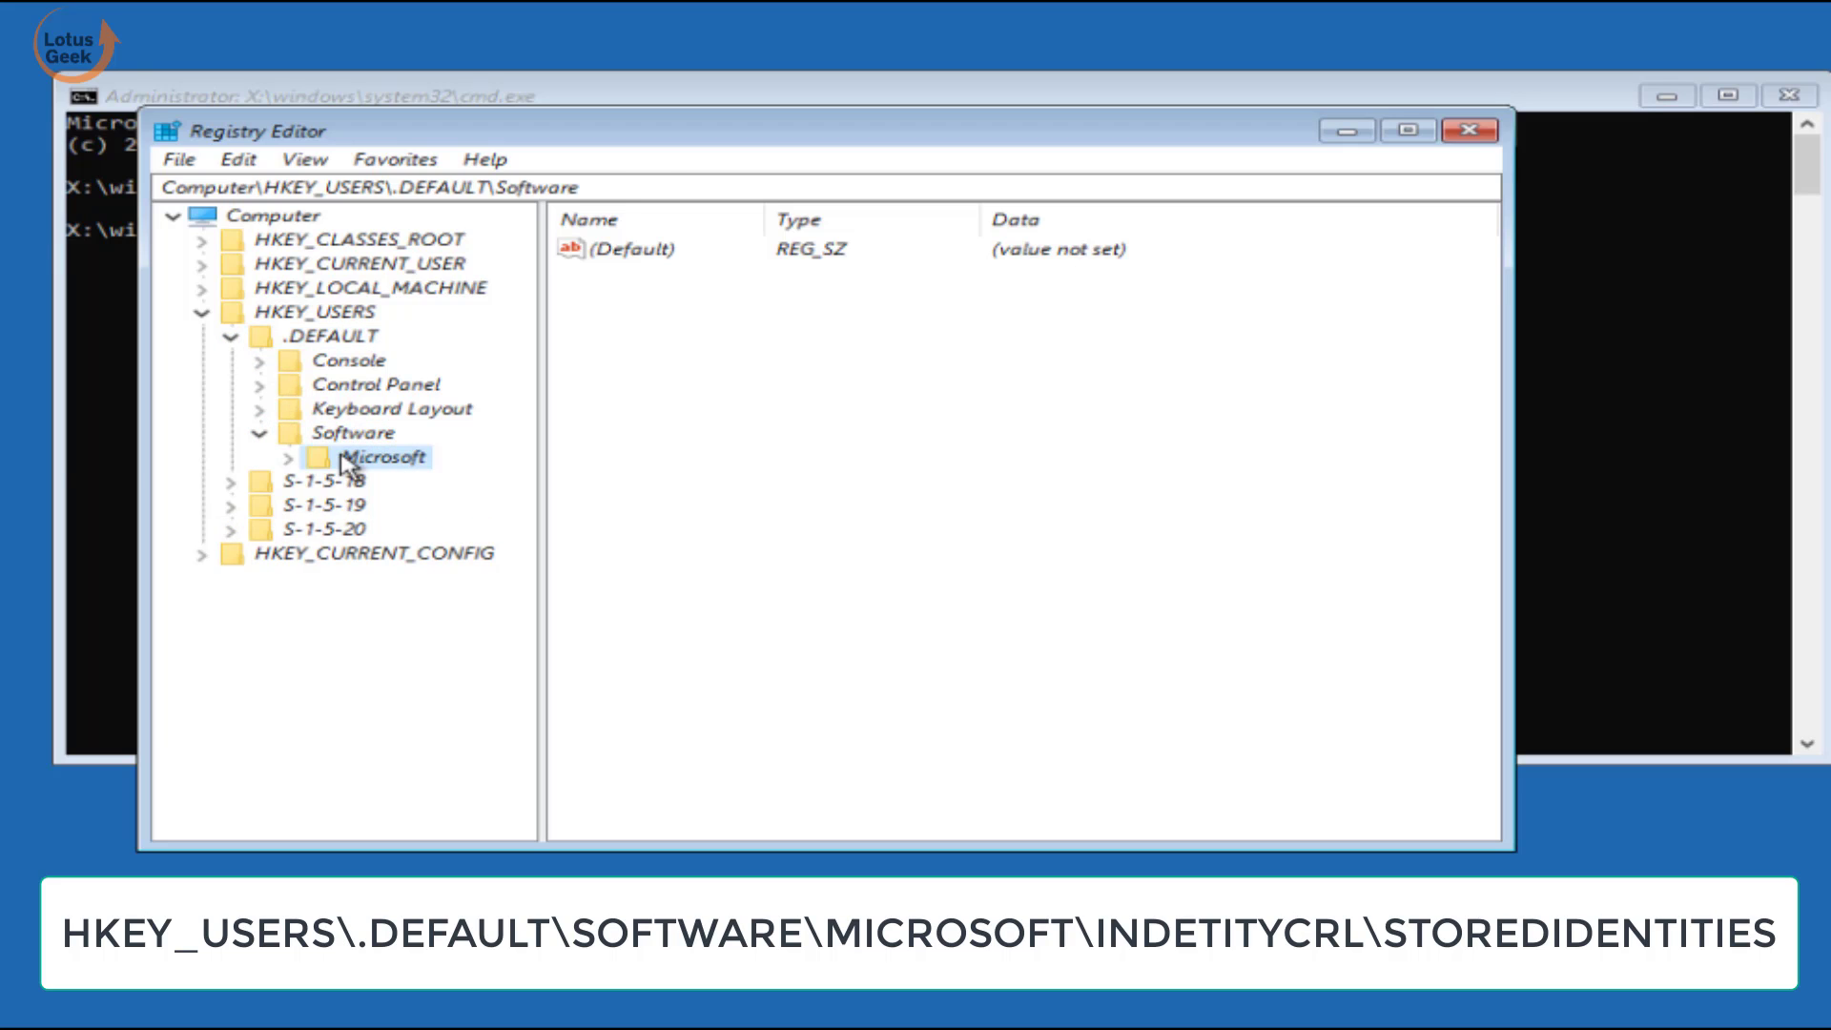
{"action": "left_click", "coordinate": [289, 459]}
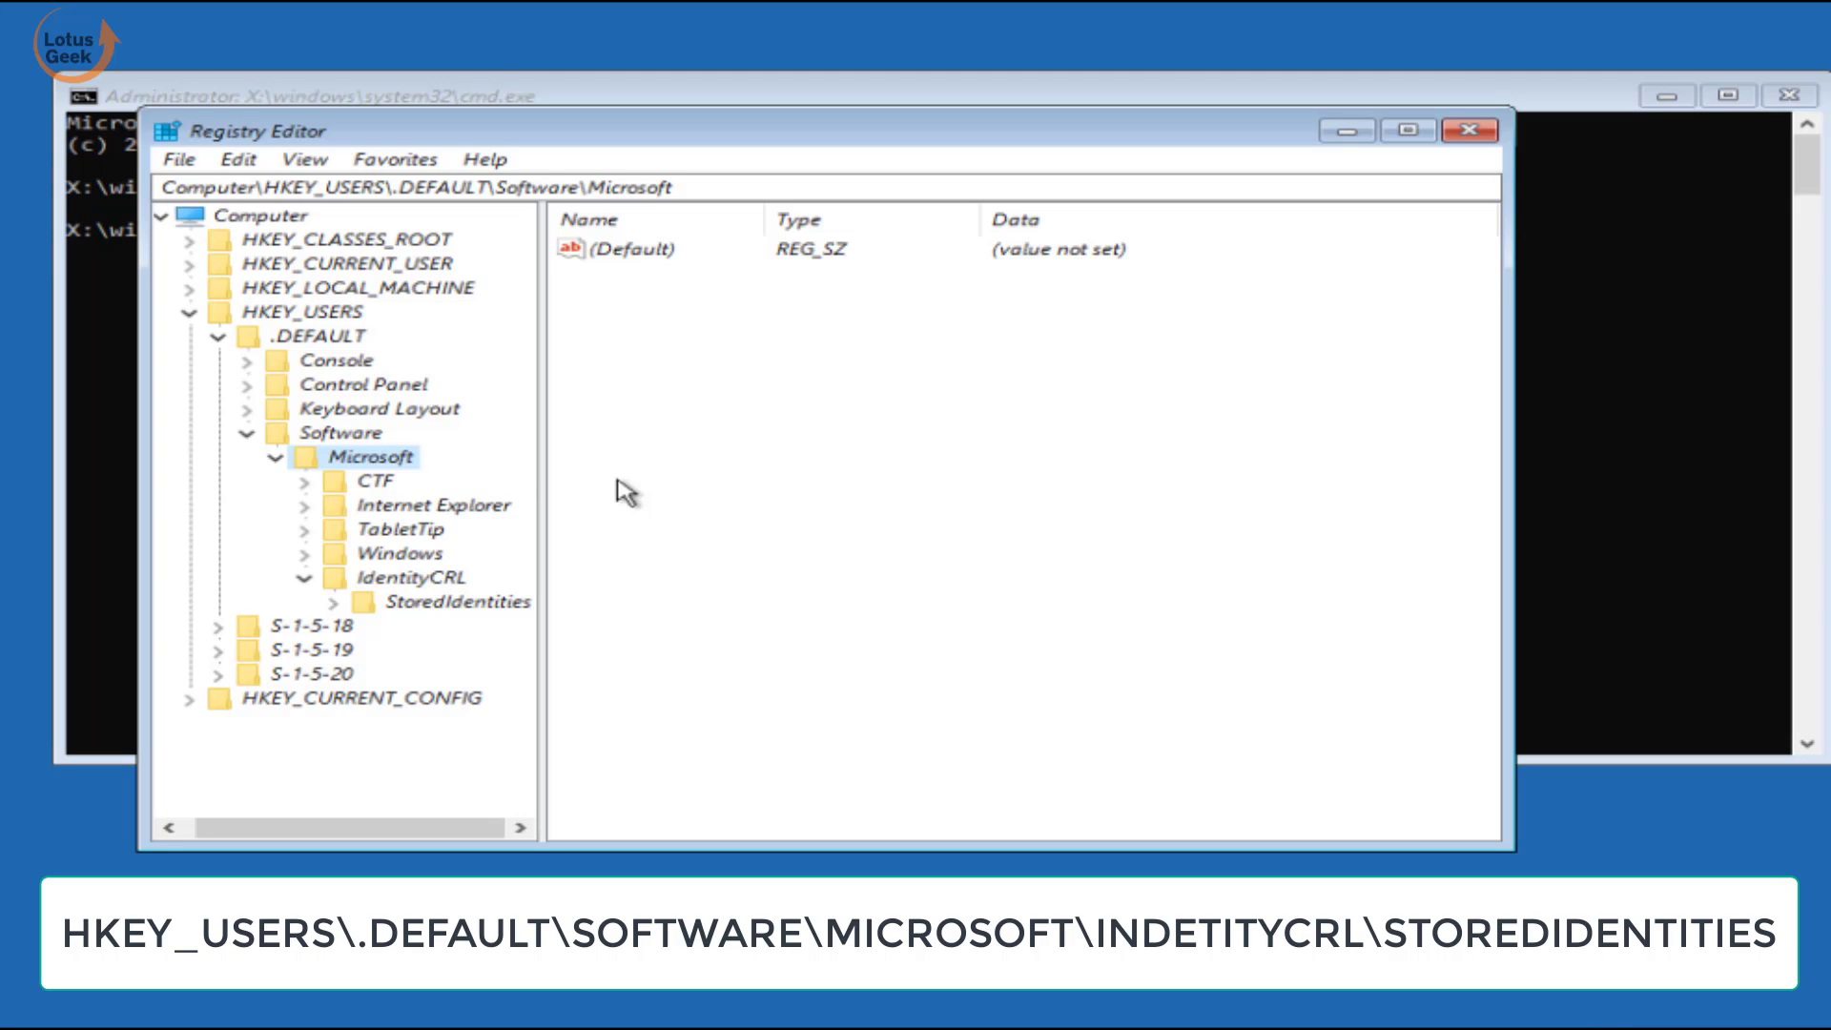
Step: Expand IdentityCRL > StoredIdentities to list the stored account subkeys, widening the tree pane
{"action": "left_click", "coordinate": [387, 580]}
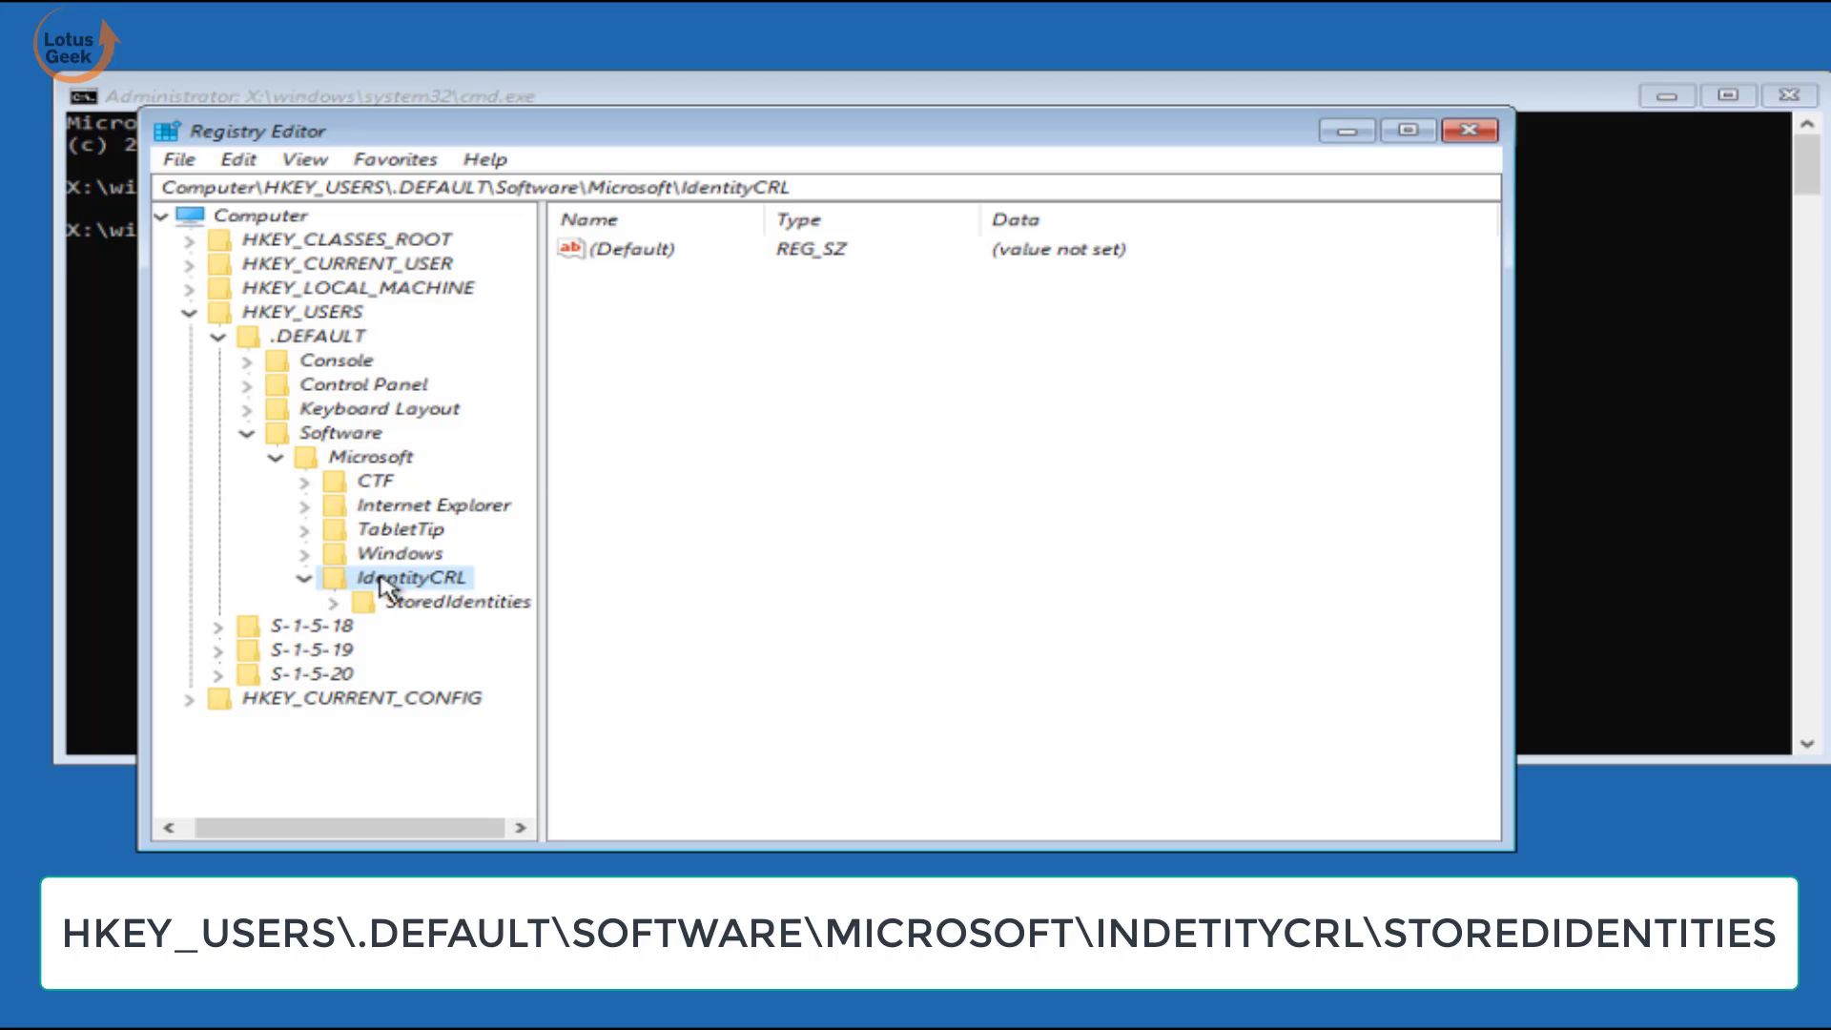
{"action": "left_click", "coordinate": [305, 580]}
{"action": "left_click", "coordinate": [315, 579]}
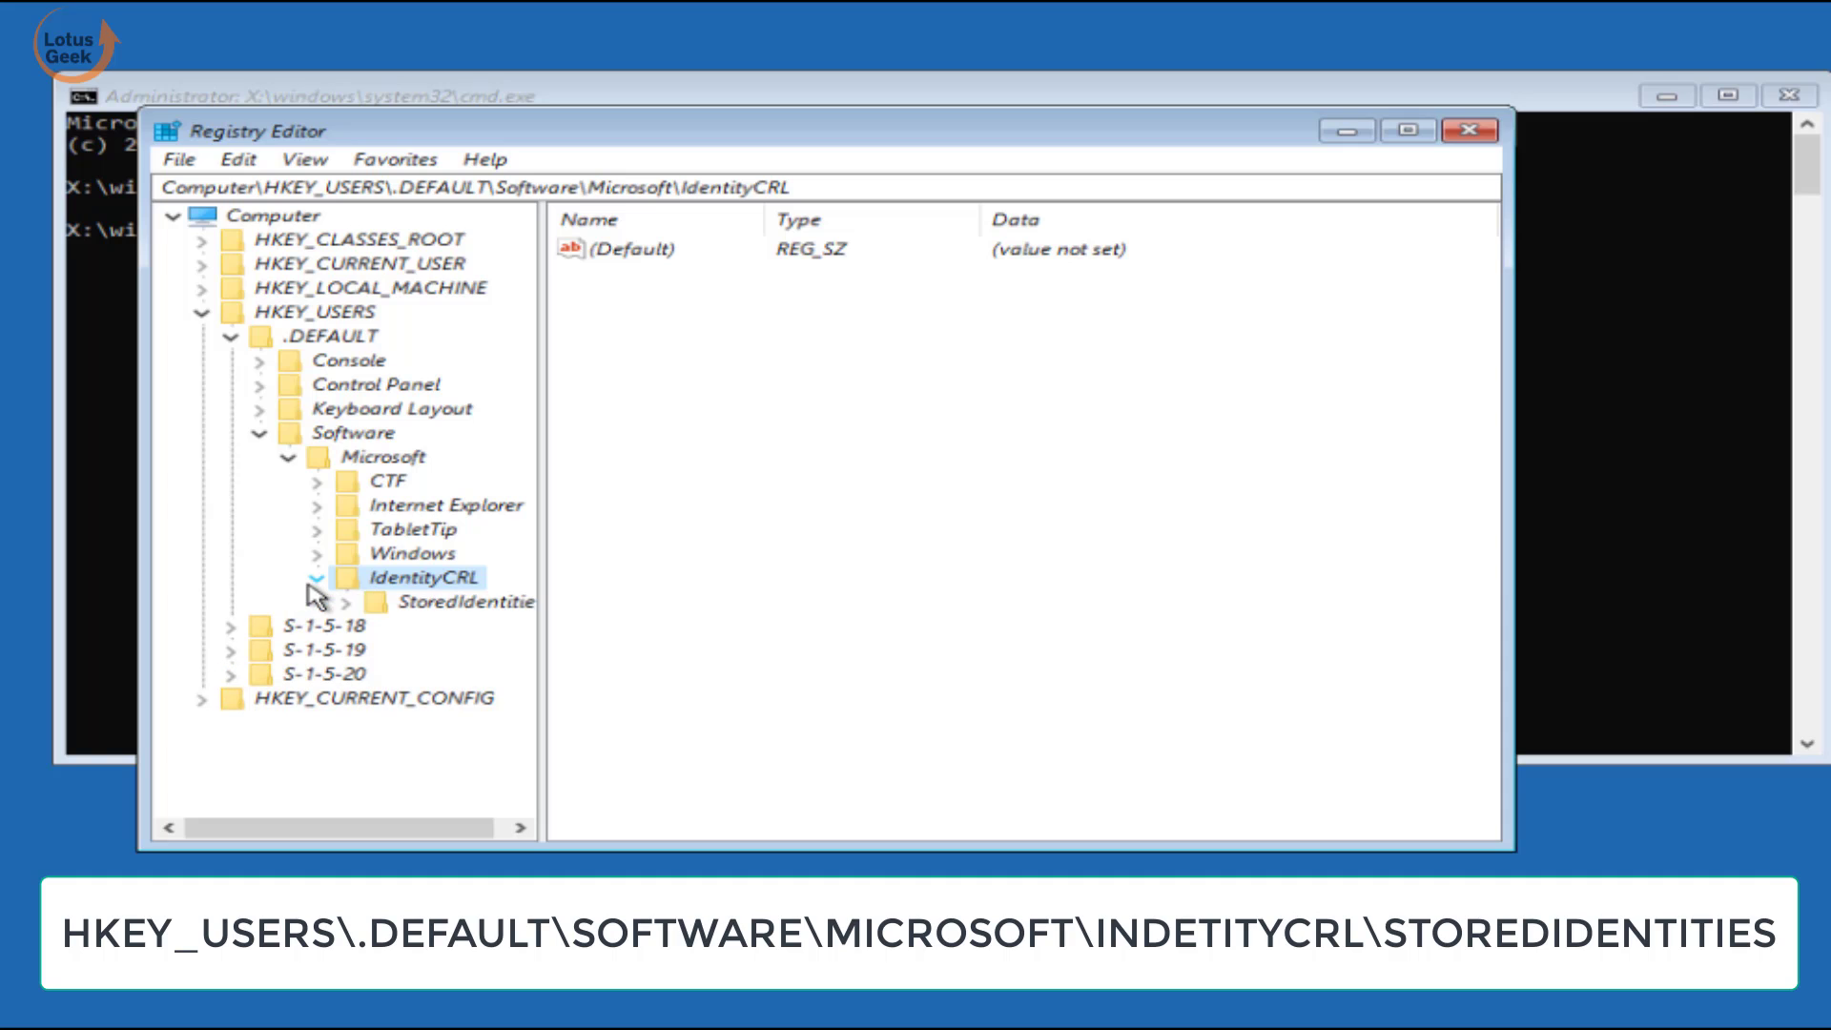
{"action": "left_click", "coordinate": [438, 611]}
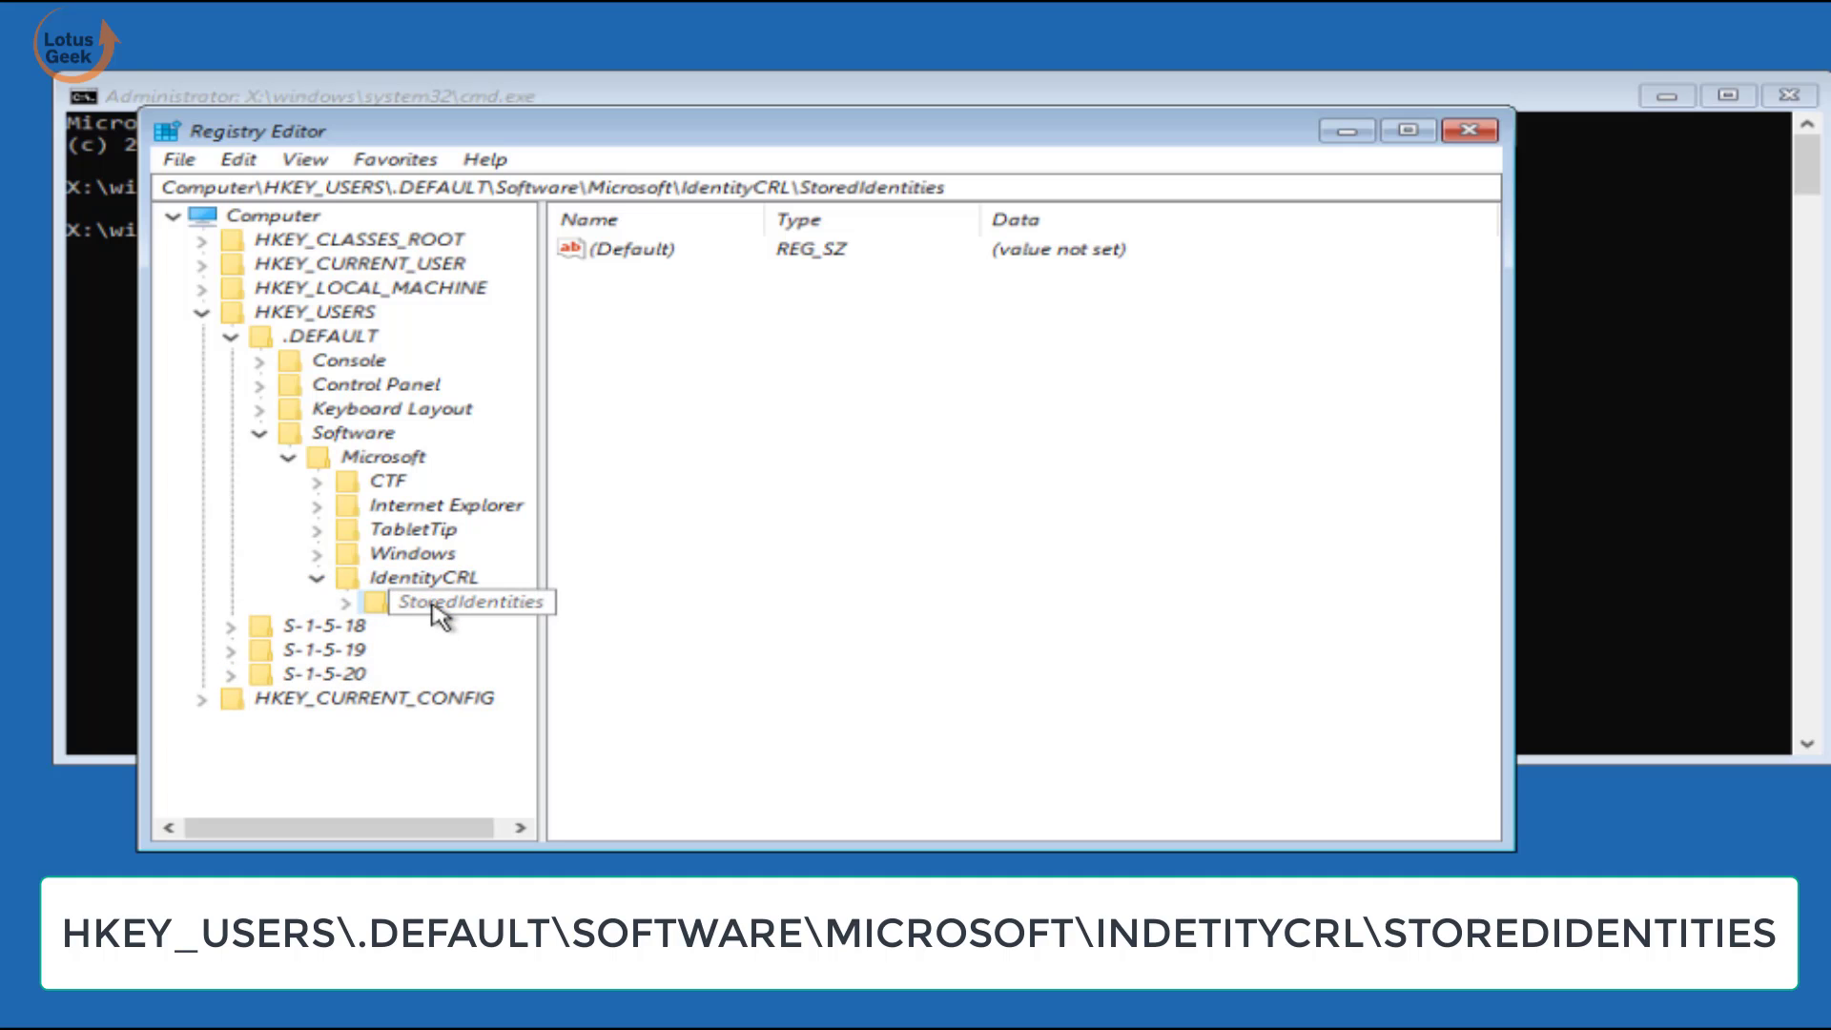
{"action": "left_click", "coordinate": [349, 605]}
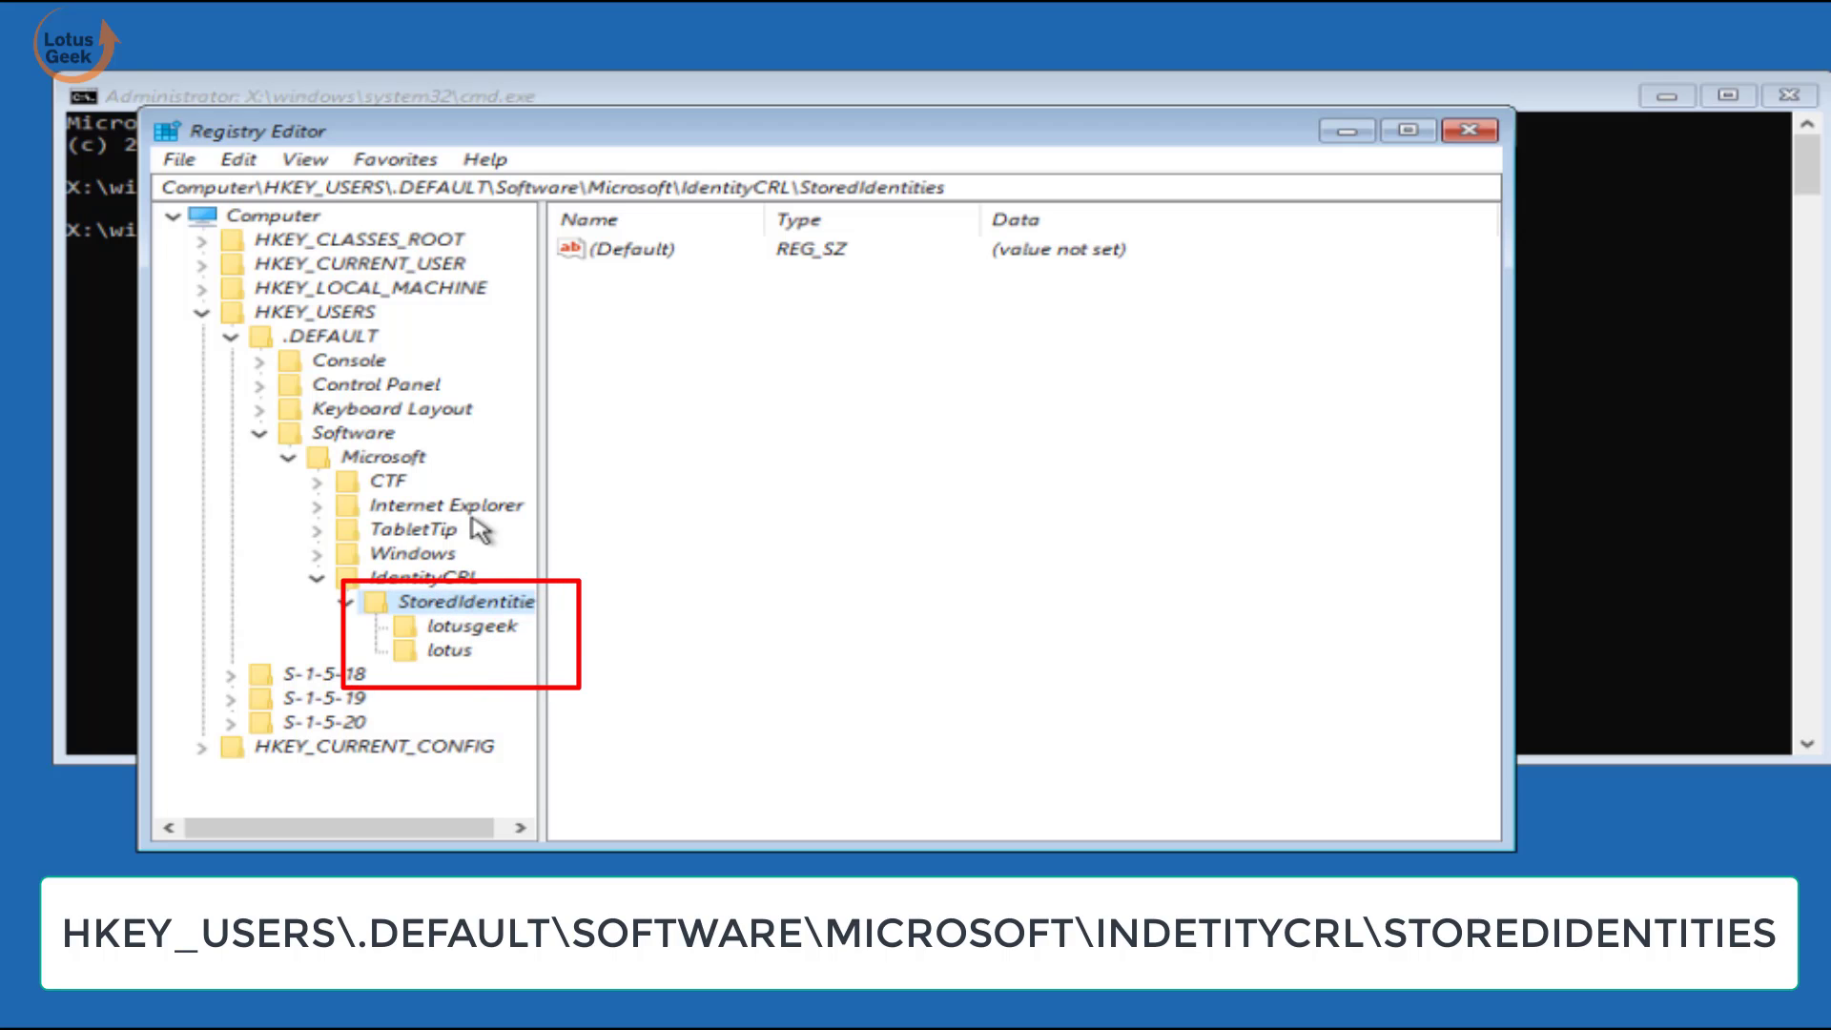
{"action": "left_click_drag", "start_coordinate": [543, 531], "coordinate": [645, 540]}
Step: Delete the first stored account subkey under StoredIdentities and confirm
{"action": "left_click", "coordinate": [482, 632]}
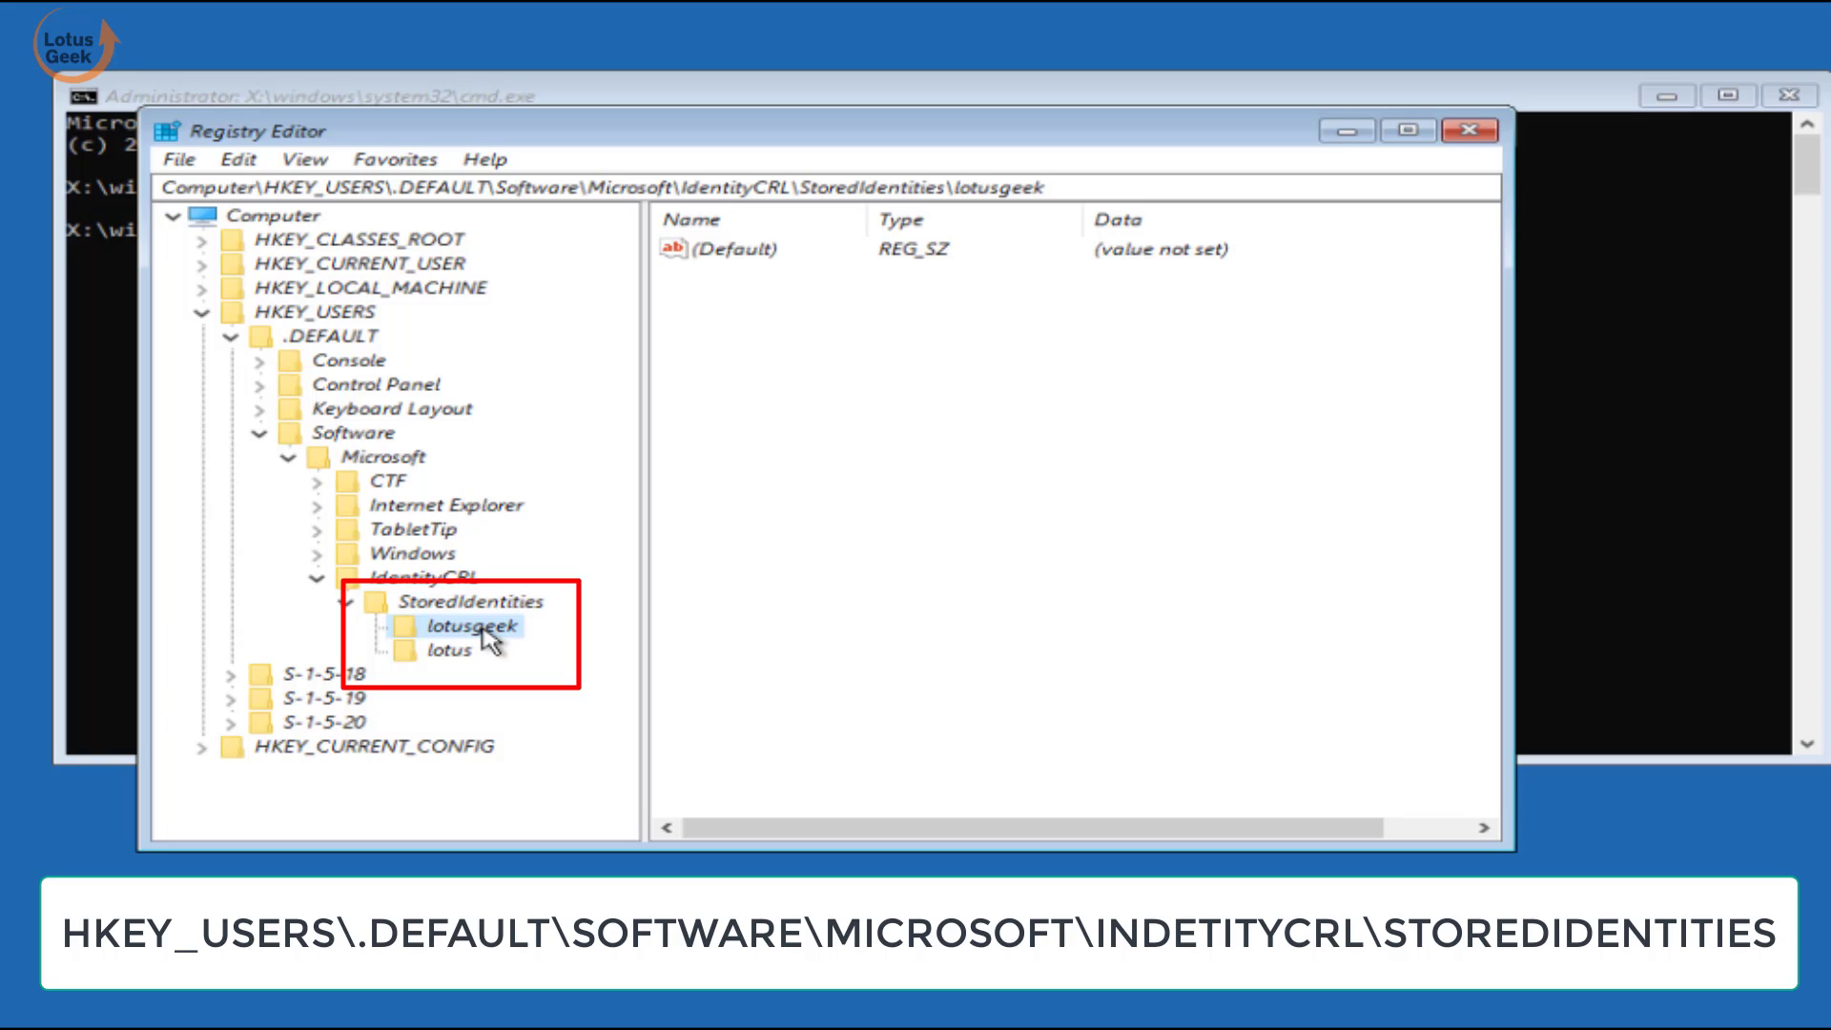
{"action": "left_click", "coordinate": [456, 653]}
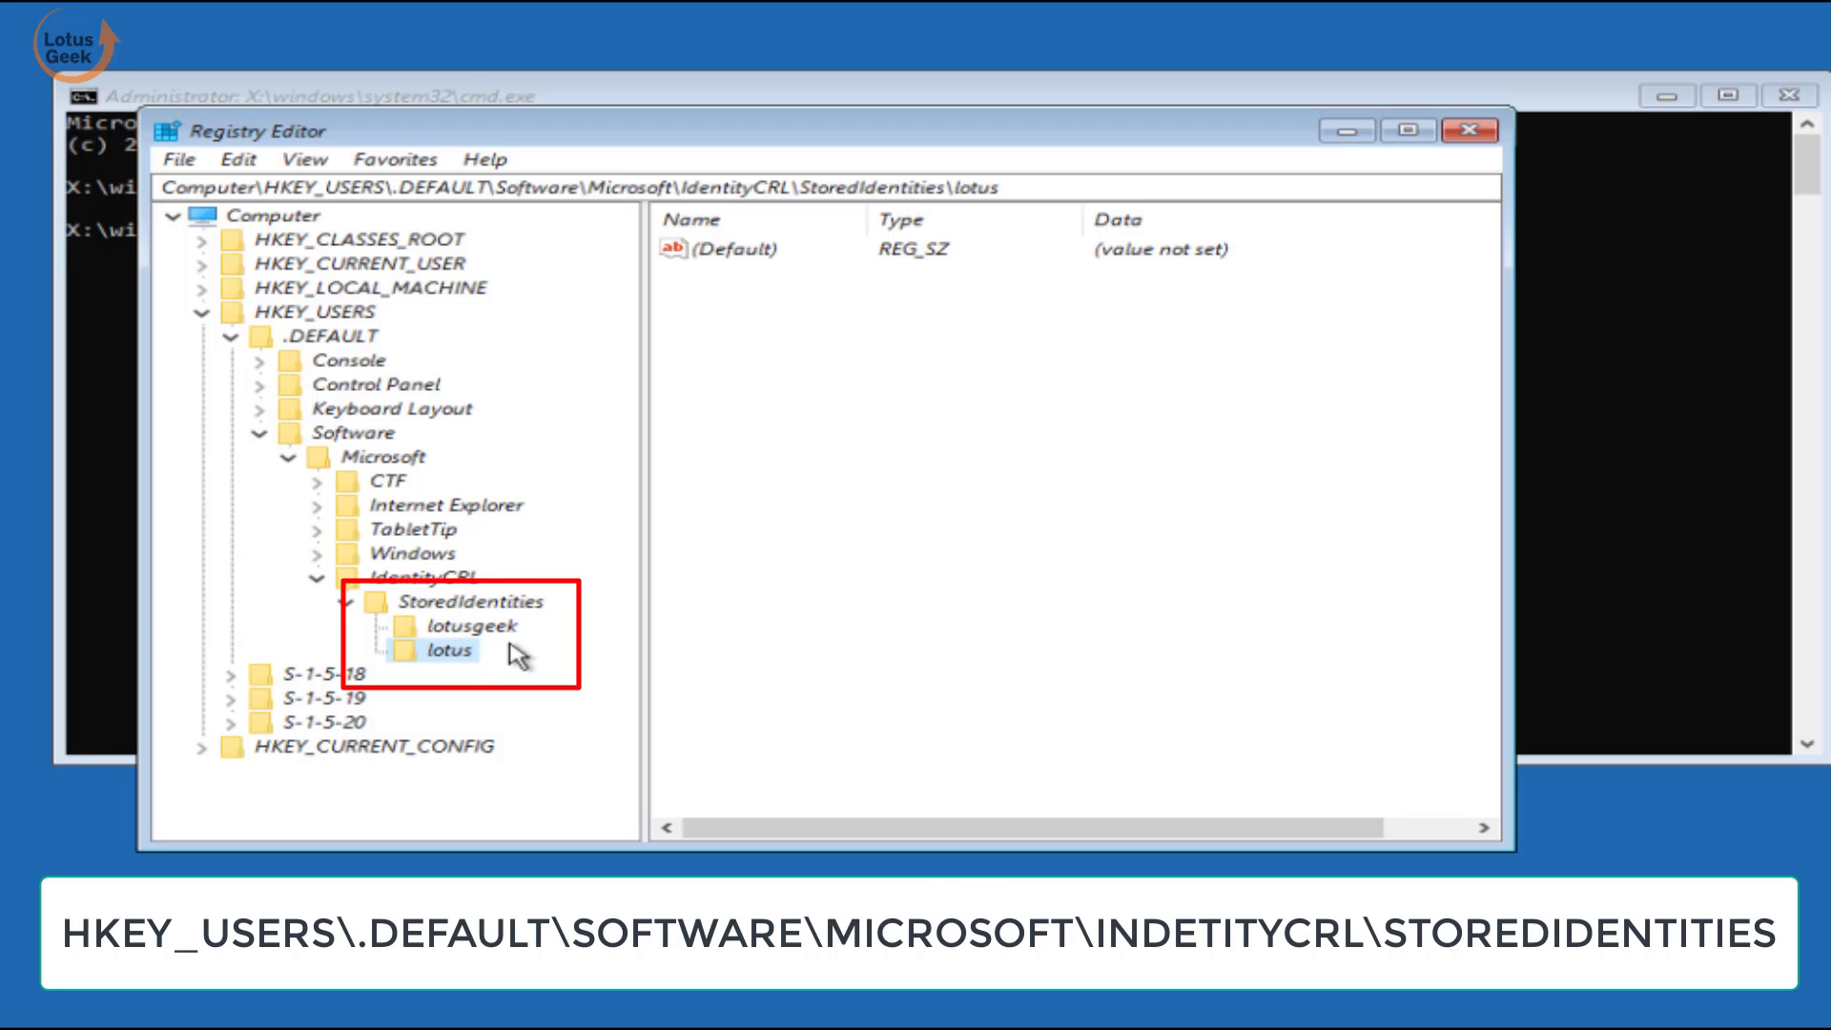
{"action": "right_click", "coordinate": [479, 626]}
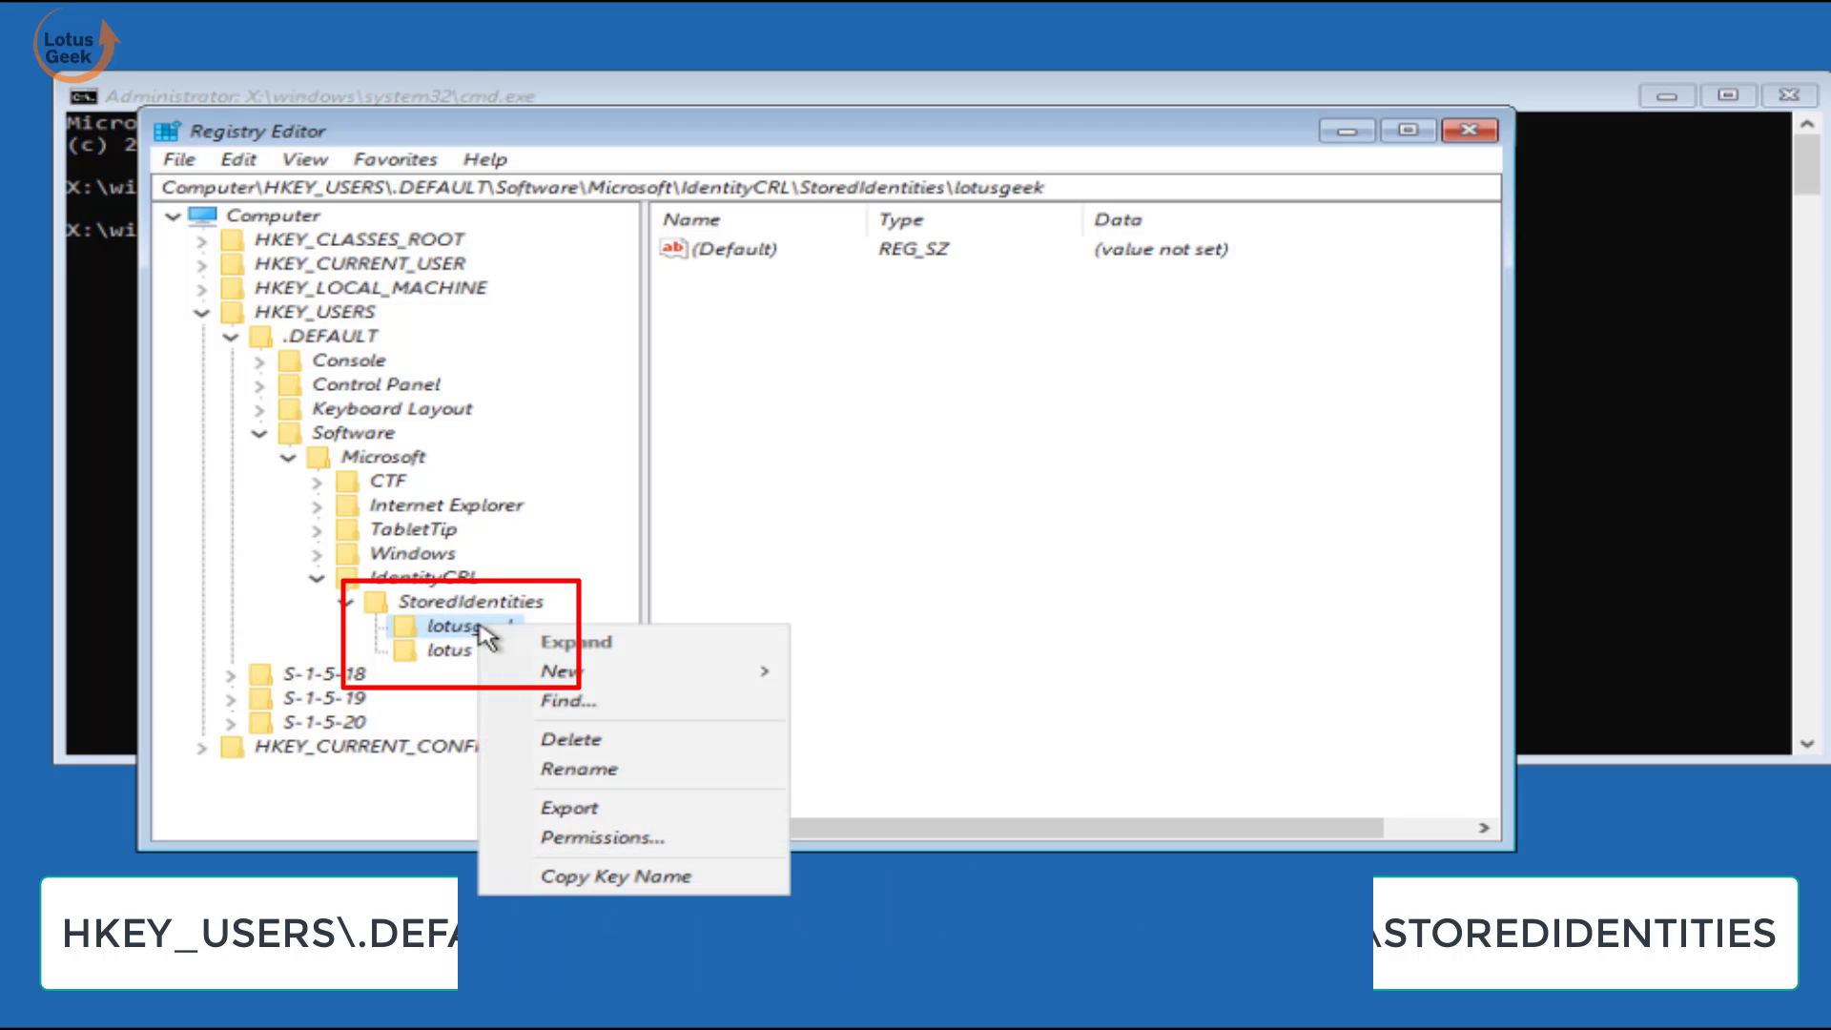
{"action": "left_click", "coordinate": [563, 741]}
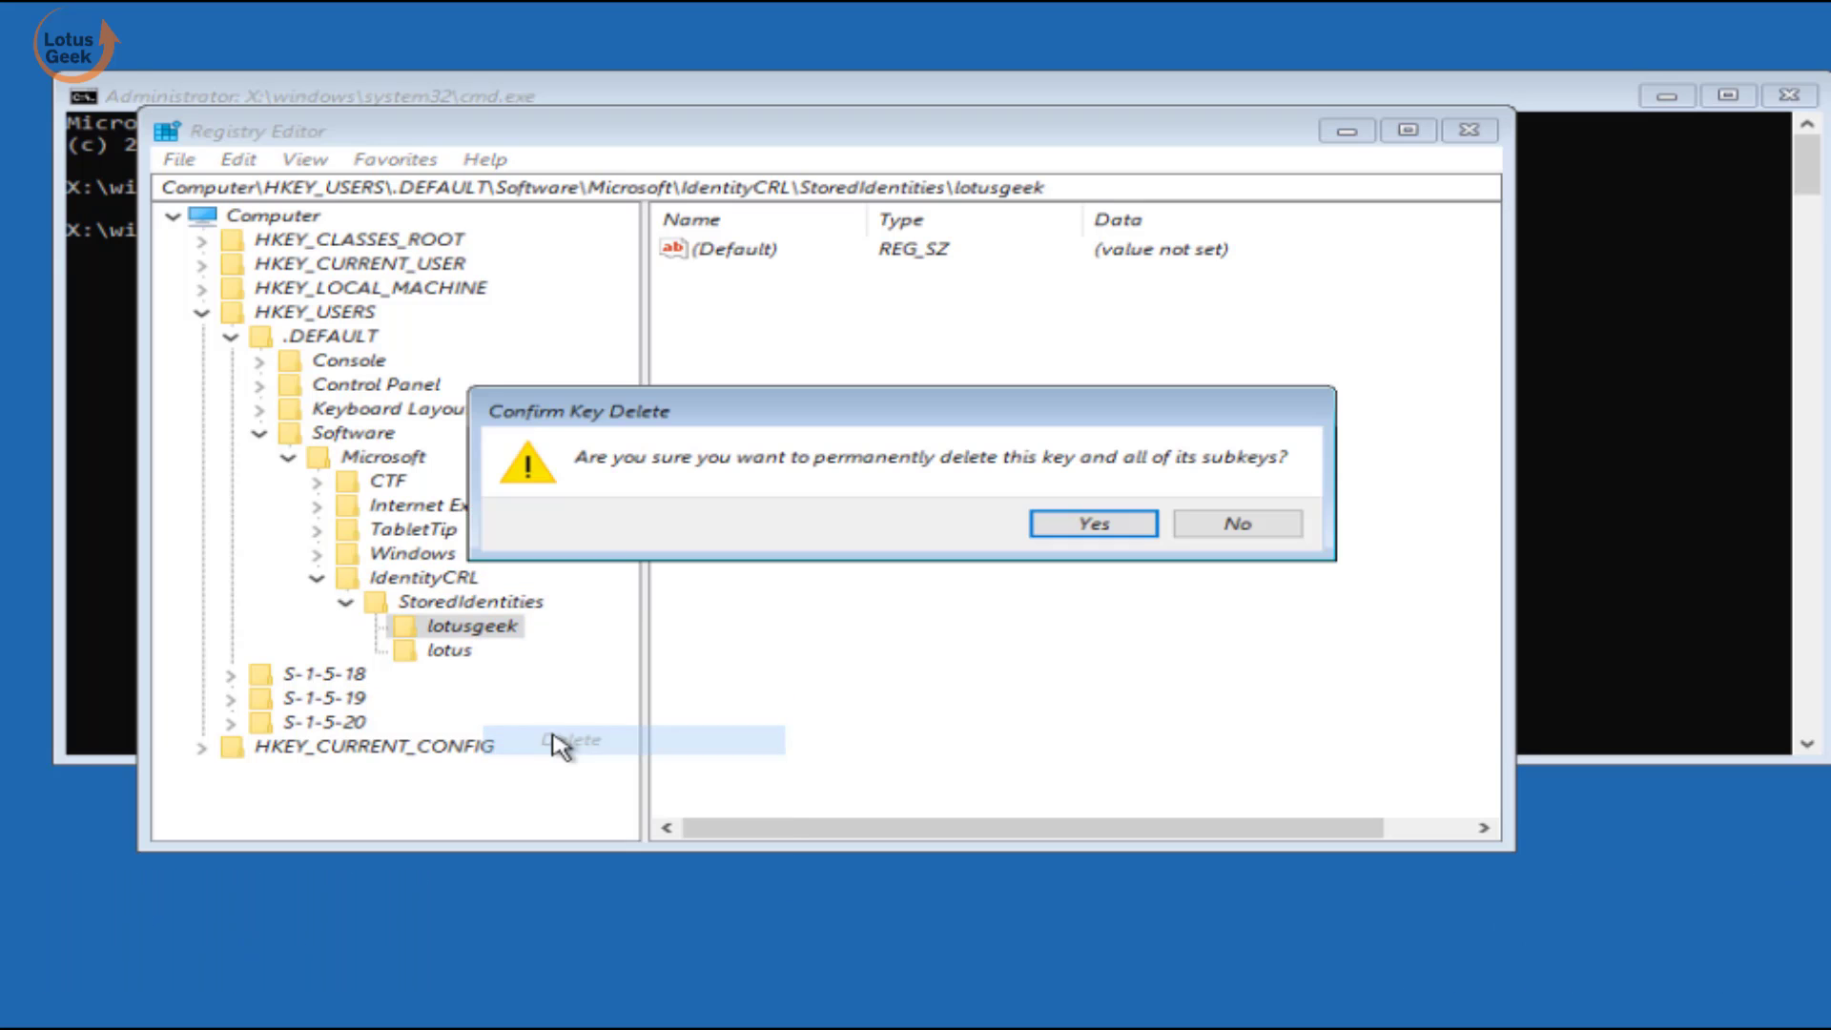
{"action": "left_click", "coordinate": [1075, 526]}
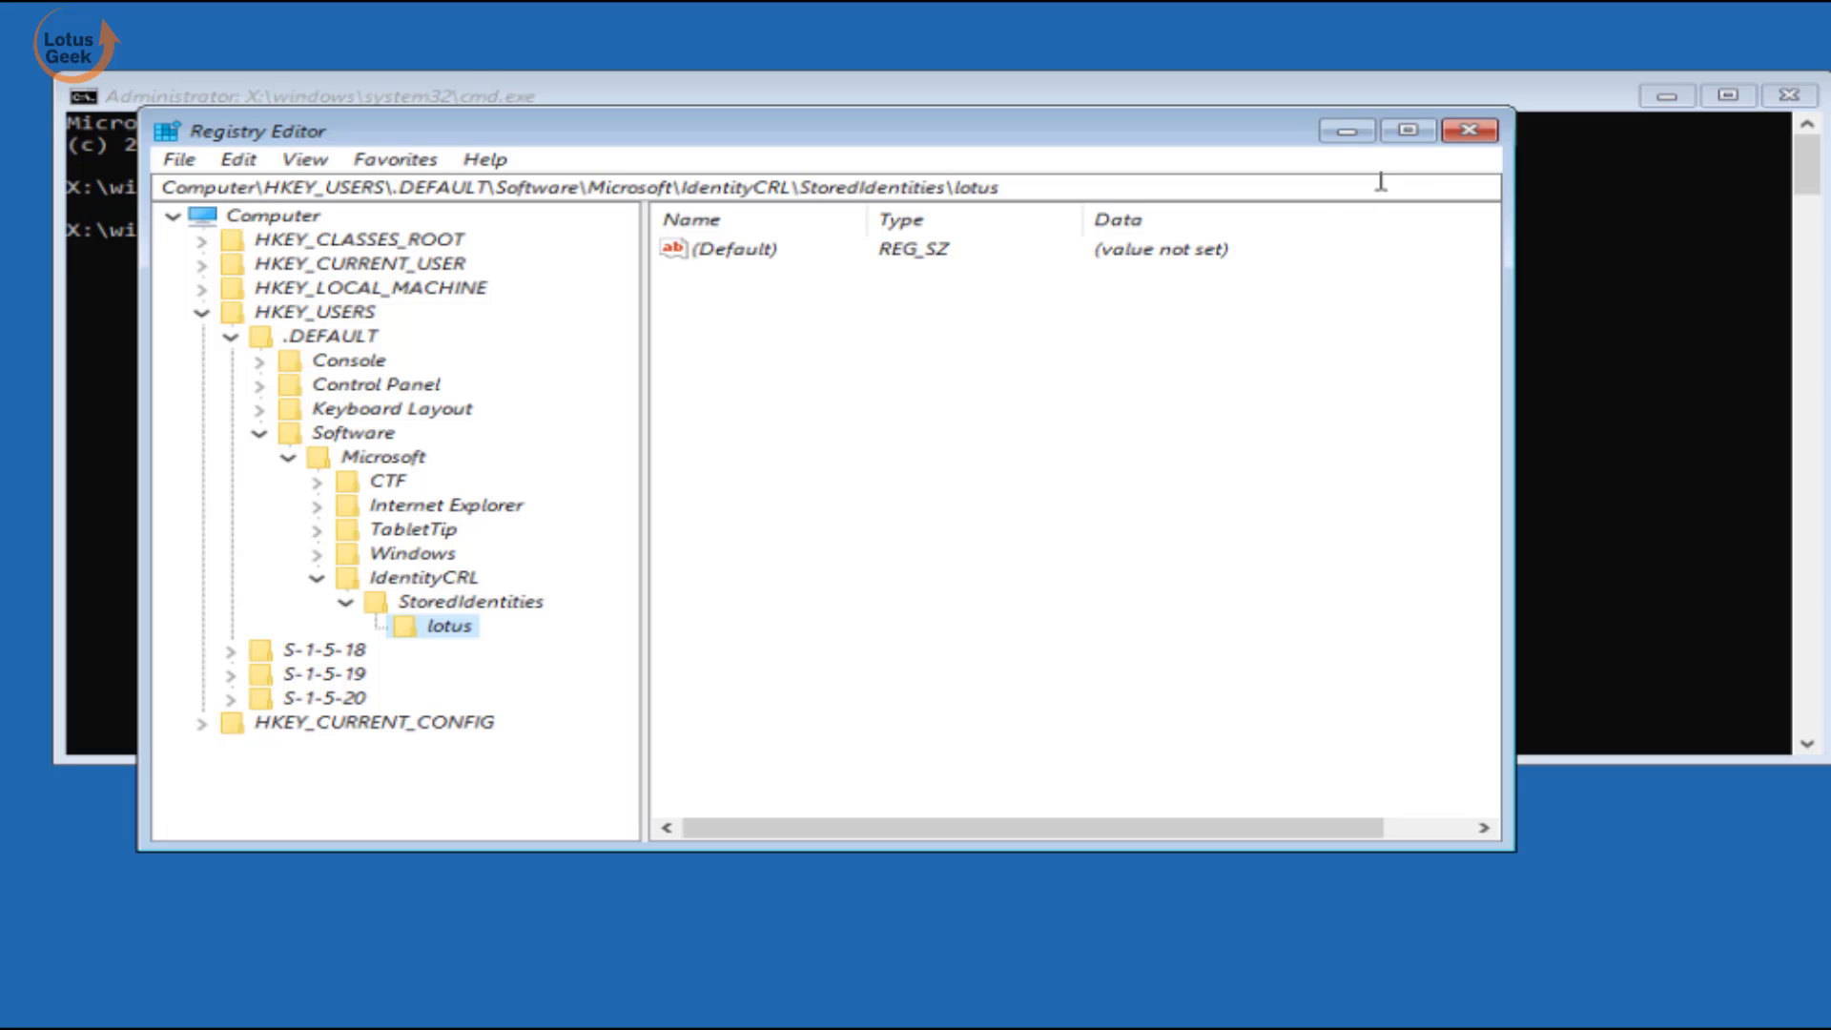
Step: Close Registry Editor and exit Command Prompt to return to Choose an option
{"action": "left_click", "coordinate": [1467, 141]}
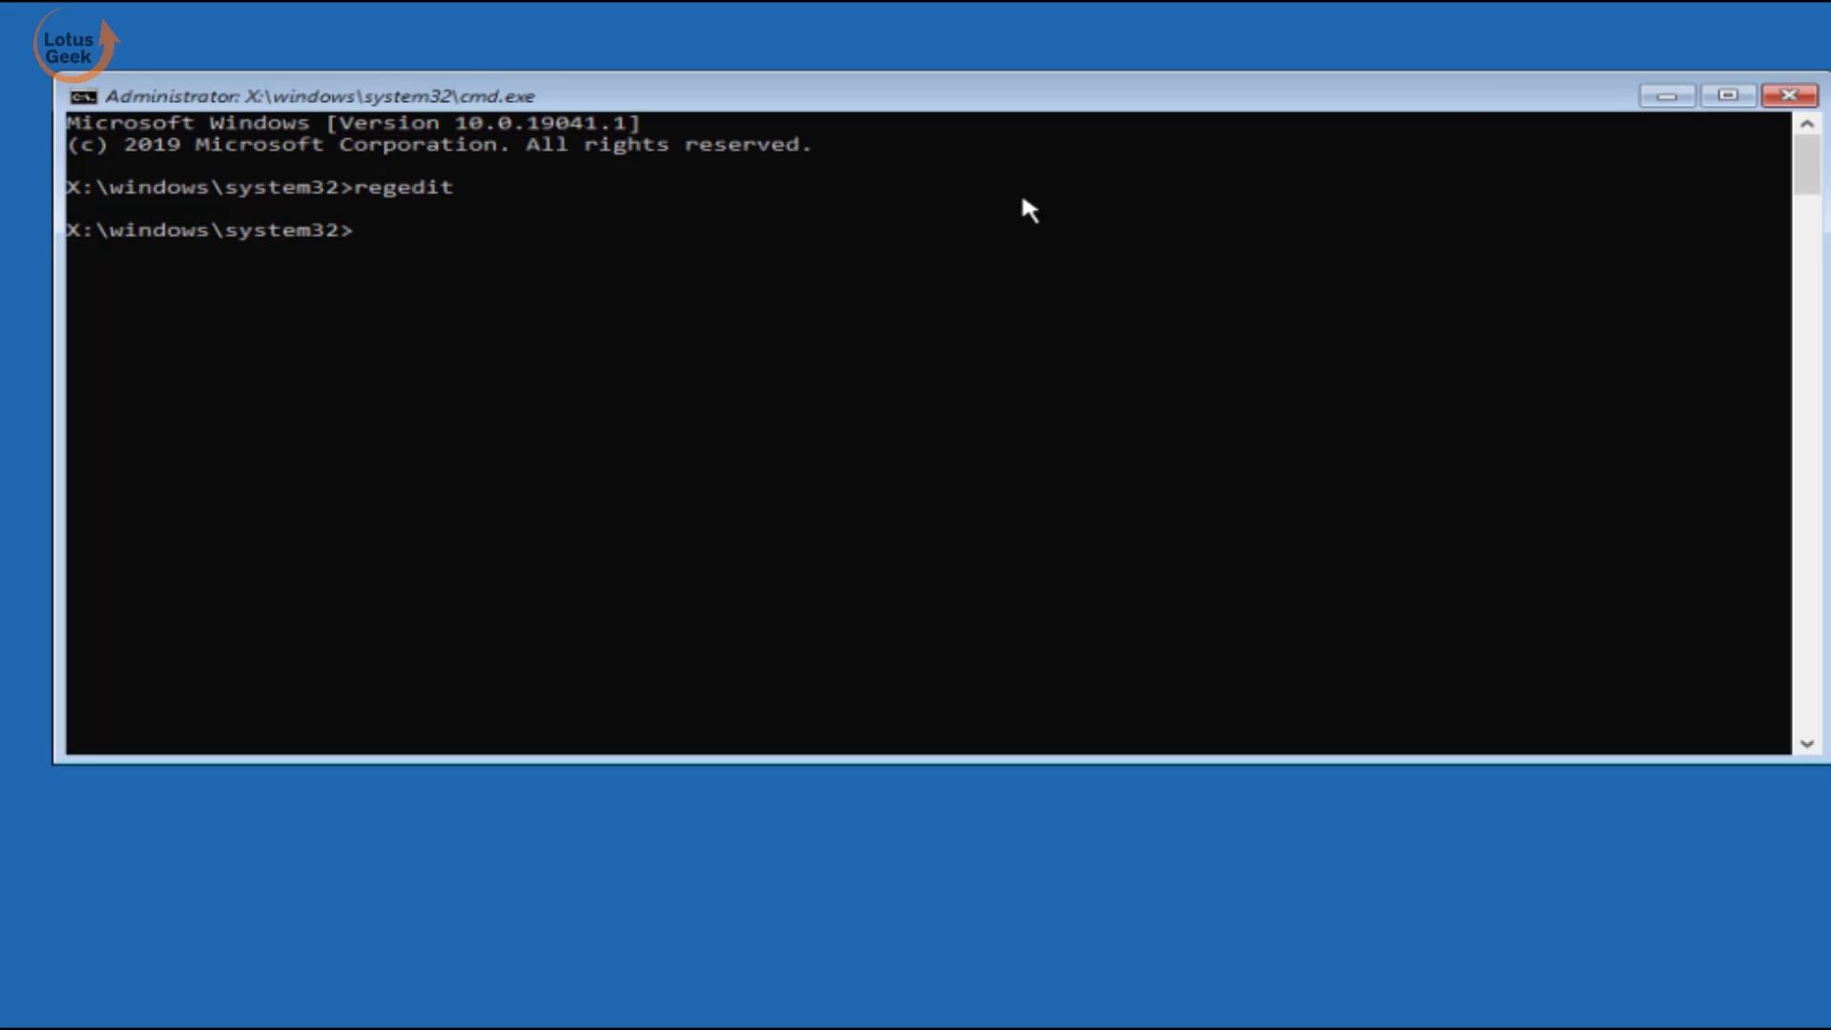
{"action": "left_click", "coordinate": [560, 270]}
{"action": "type", "text": "exit"}
{"action": "key", "text": "Return"}
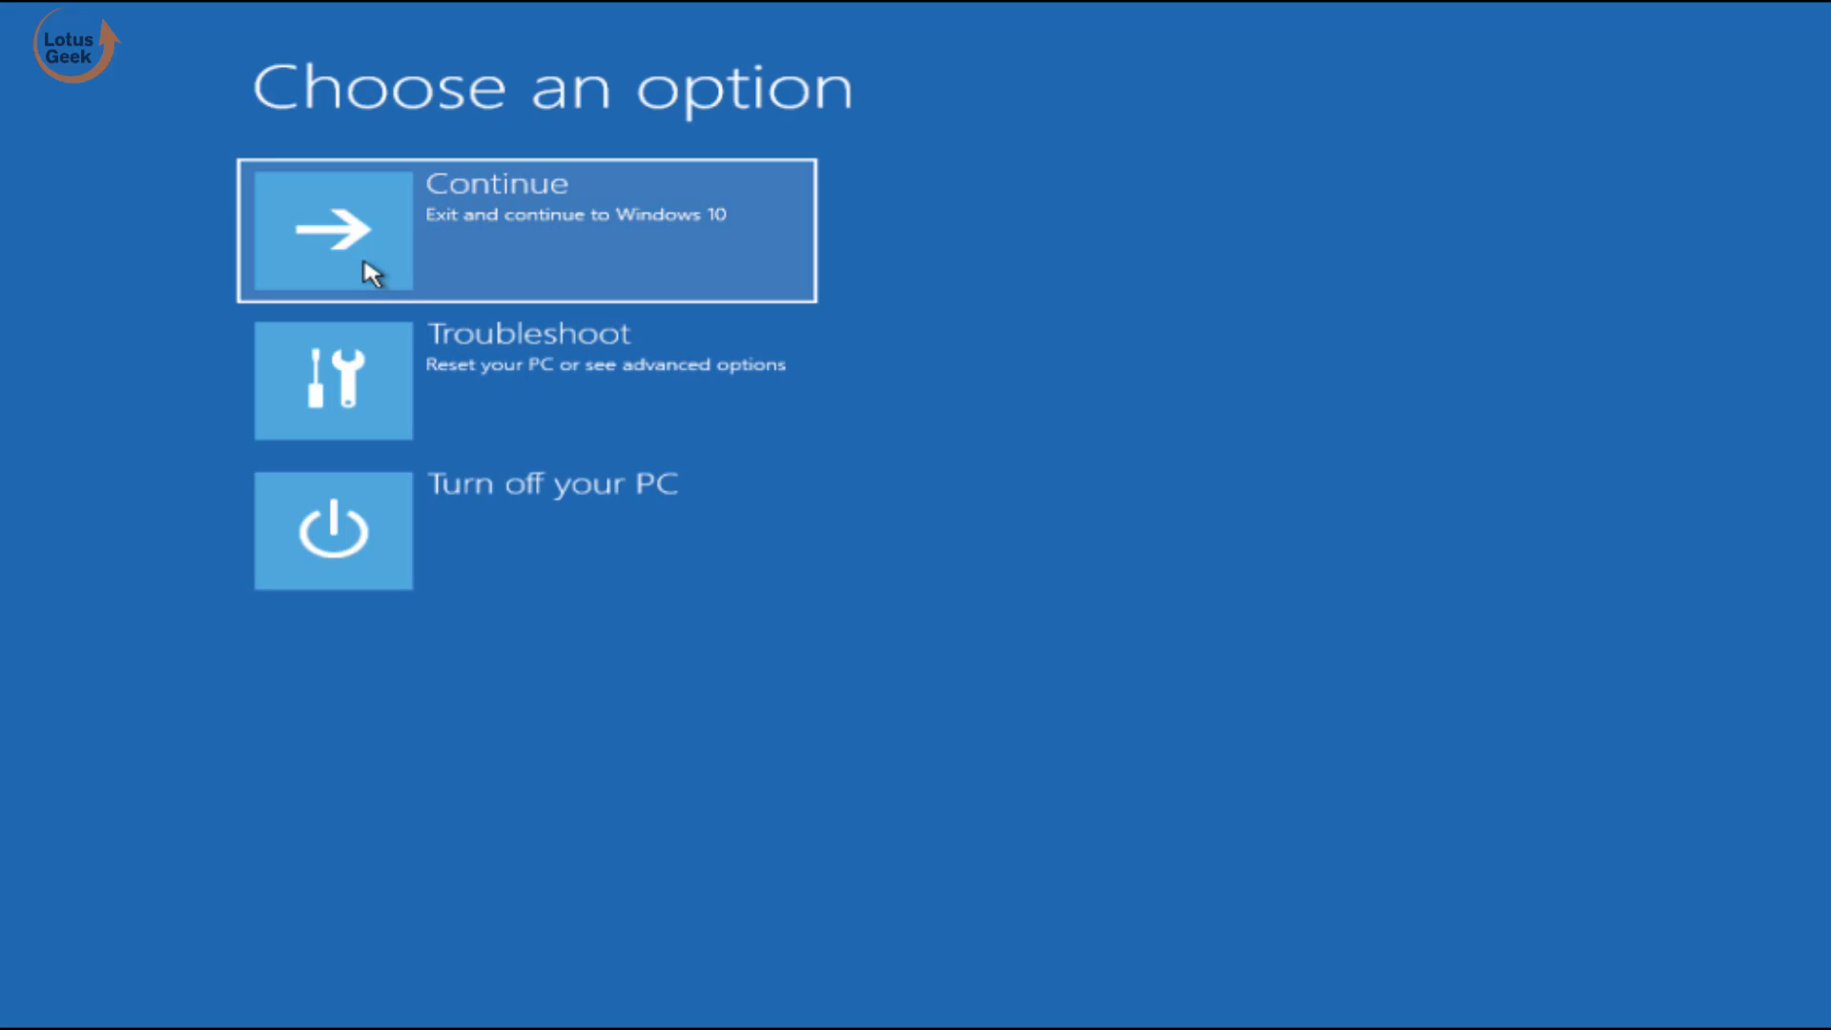